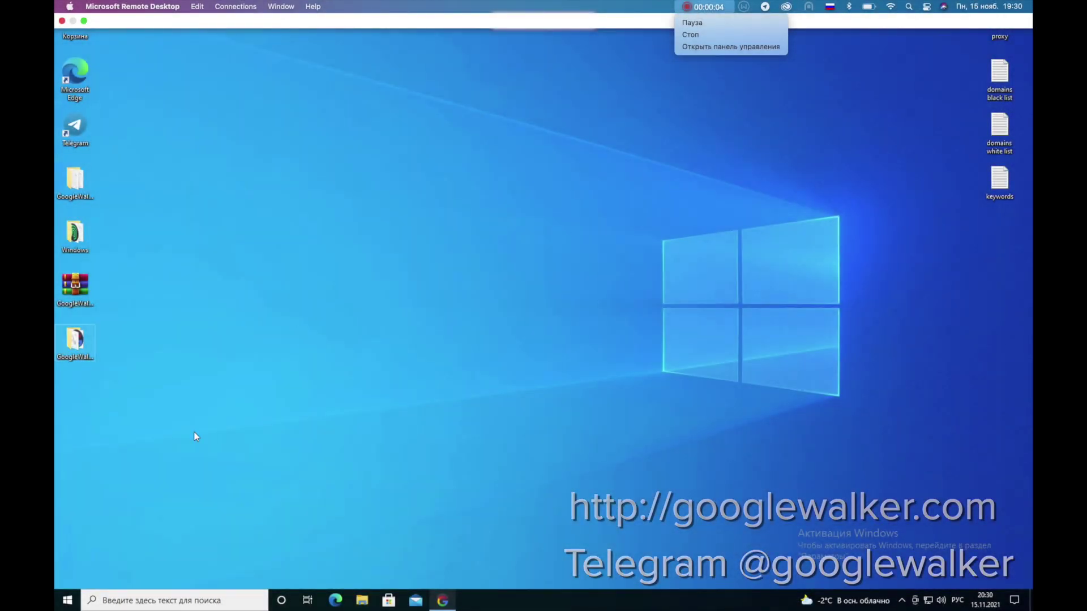
{"action": "left_click", "coordinate": [77, 192]}
{"action": "left_click", "coordinate": [79, 226]}
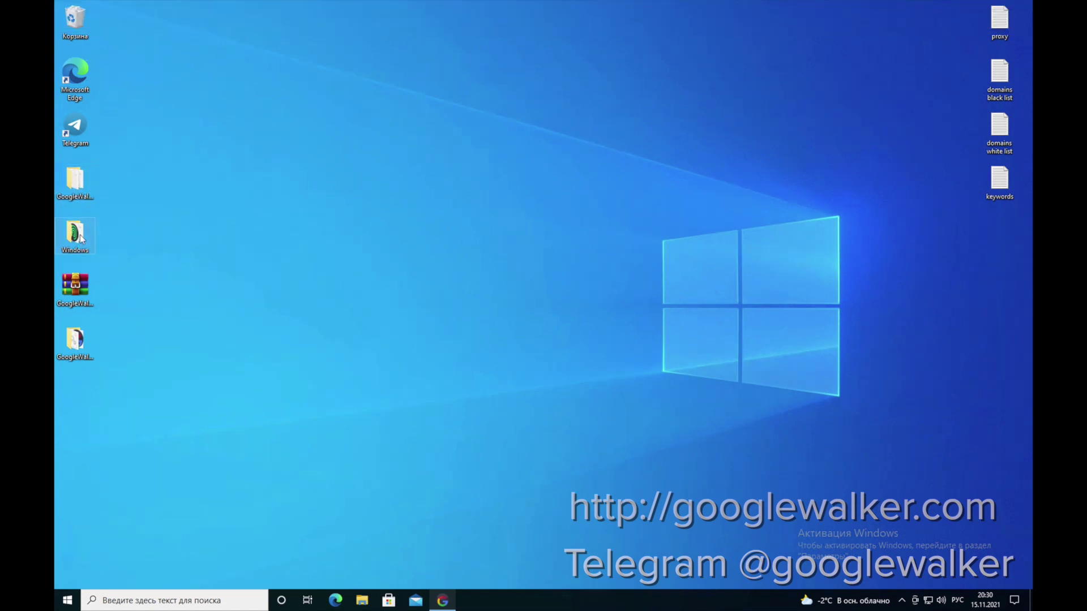
{"action": "left_click", "coordinate": [79, 286]}
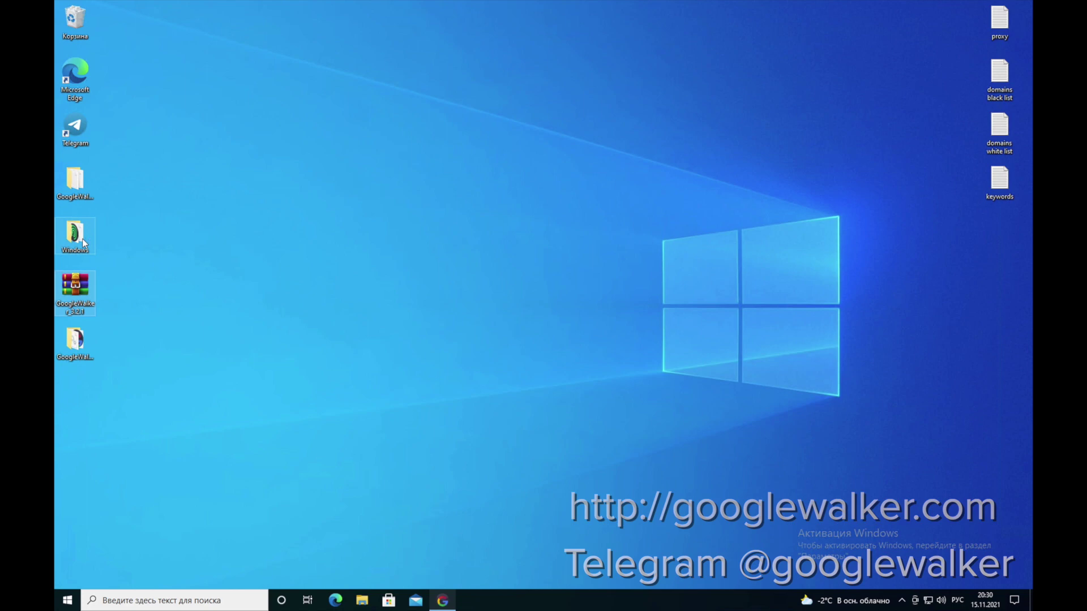
{"action": "double_click", "coordinate": [76, 295]}
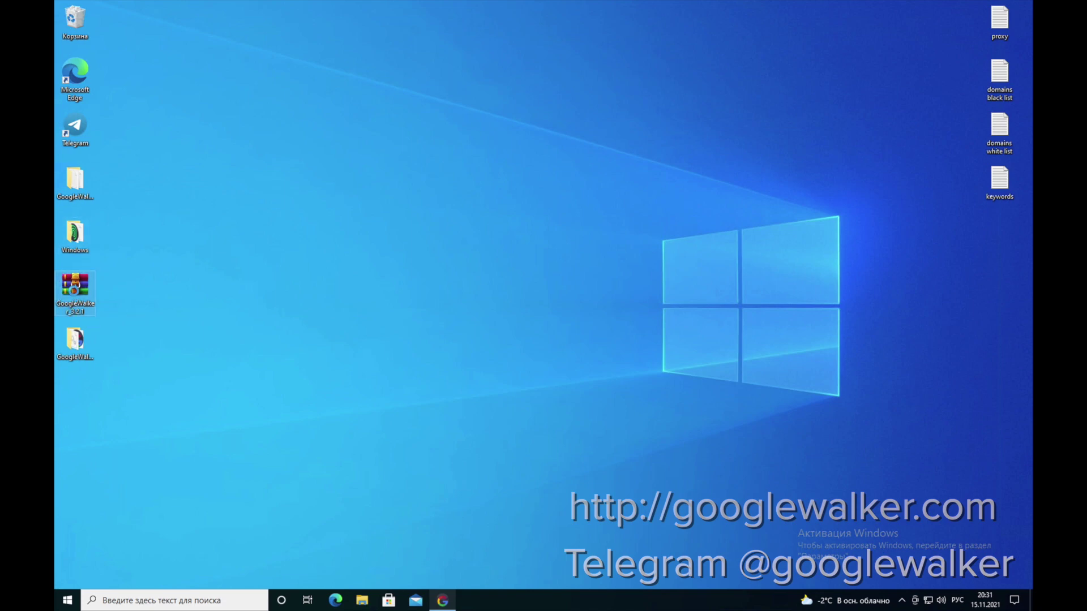
{"action": "right_click", "coordinate": [74, 292]}
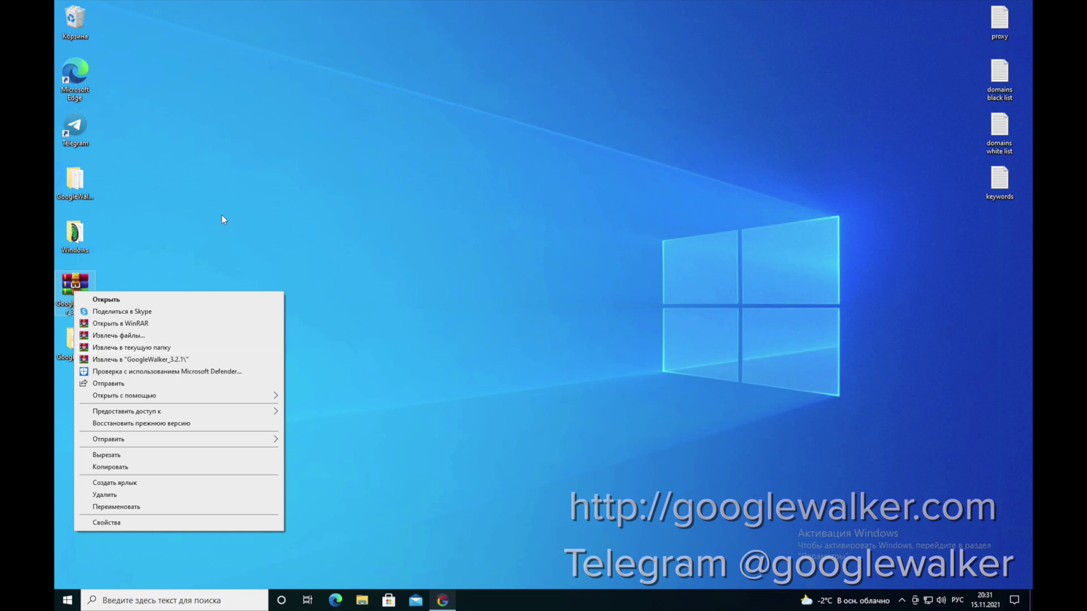
{"action": "left_click", "coordinate": [198, 236]}
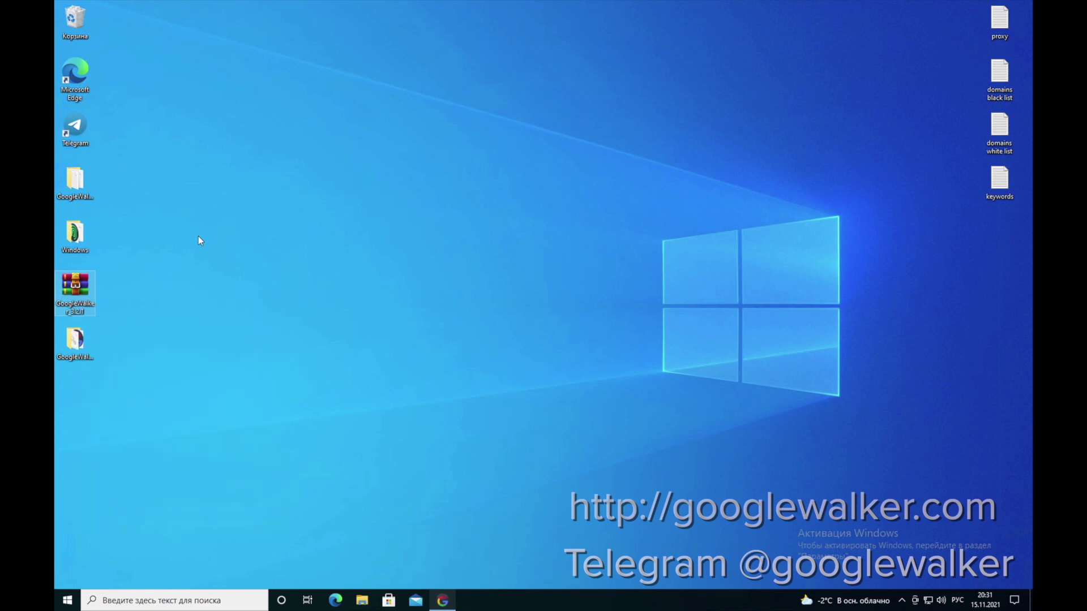
Move the extracted GoogleWalker_3.2.1 folder beside its archive on the desktop and open it
{"action": "left_click", "coordinate": [71, 344]}
{"action": "left_click_drag", "start_coordinate": [70, 345], "coordinate": [139, 295]}
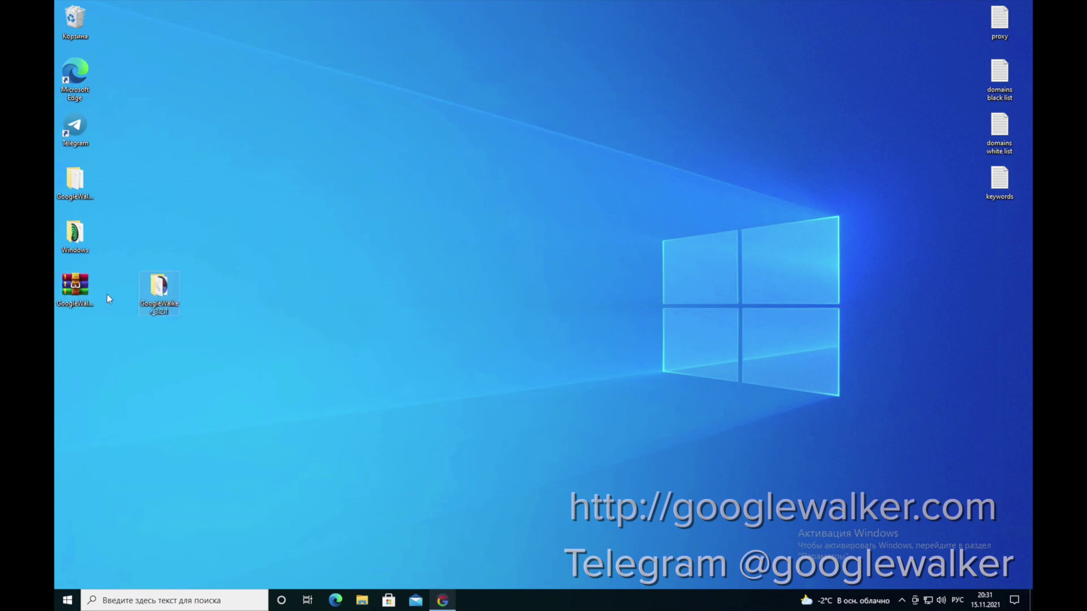
{"action": "double_click", "coordinate": [156, 284]}
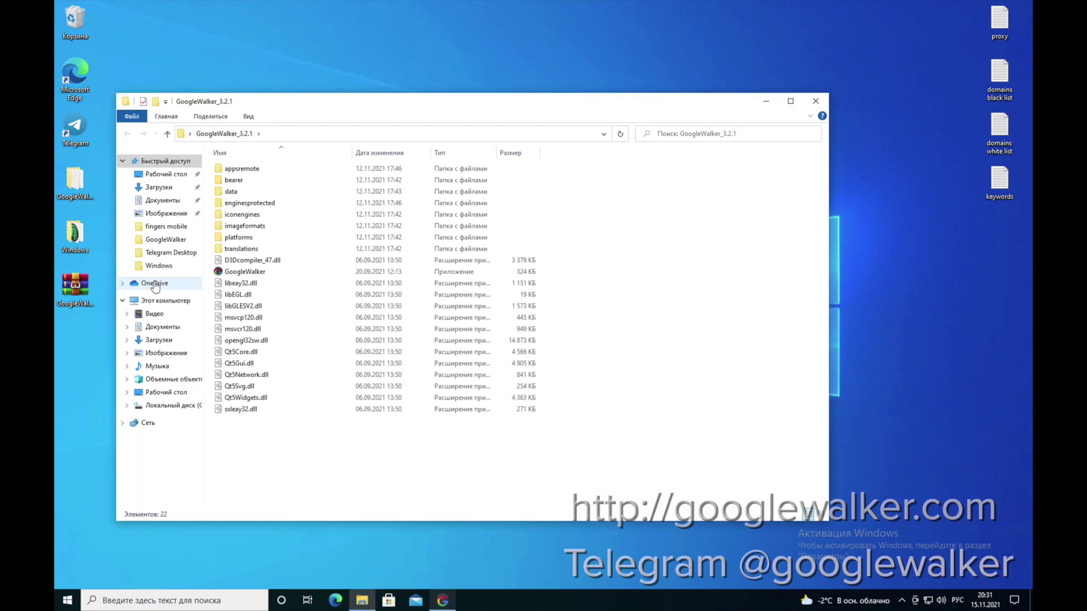
Run the GoogleWalker application as administrator, allow it to make changes, and close the folder window
{"action": "left_click", "coordinate": [239, 273]}
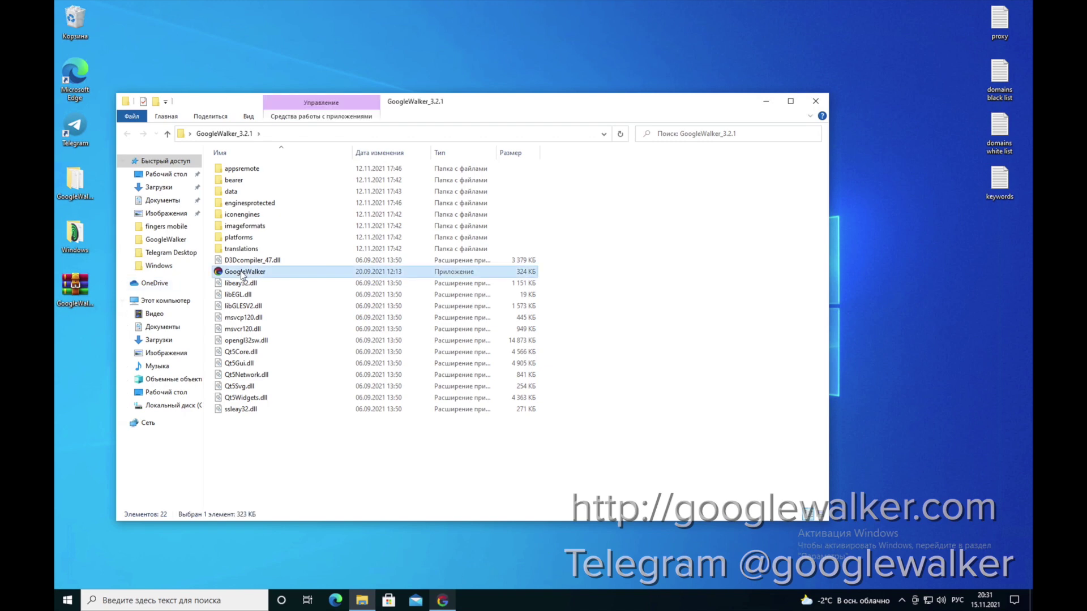
{"action": "double_click", "coordinate": [246, 273]}
{"action": "right_click", "coordinate": [247, 272]}
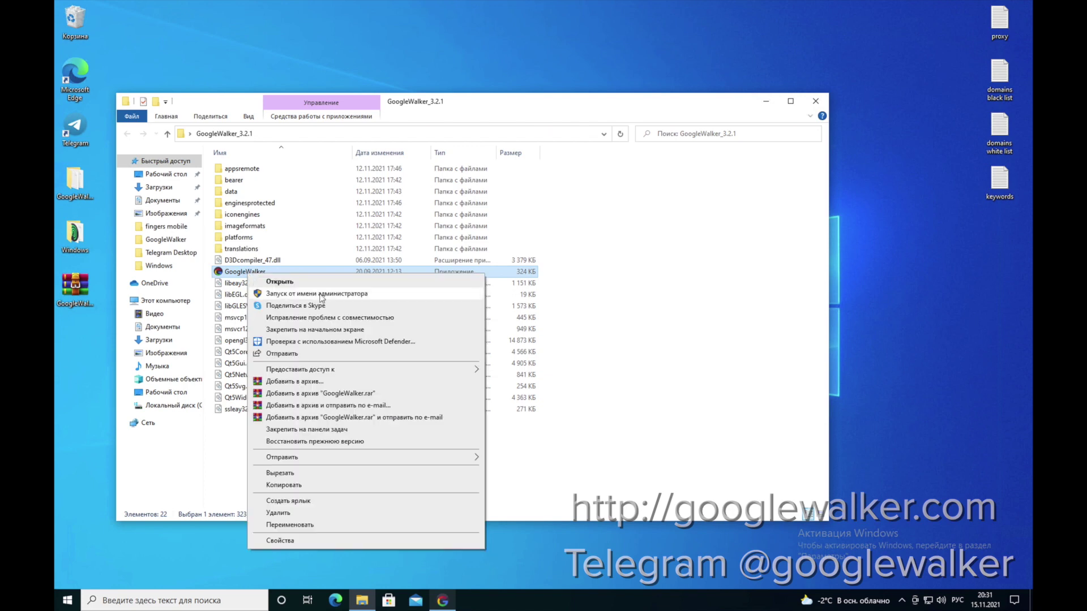
{"action": "left_click", "coordinate": [322, 294]}
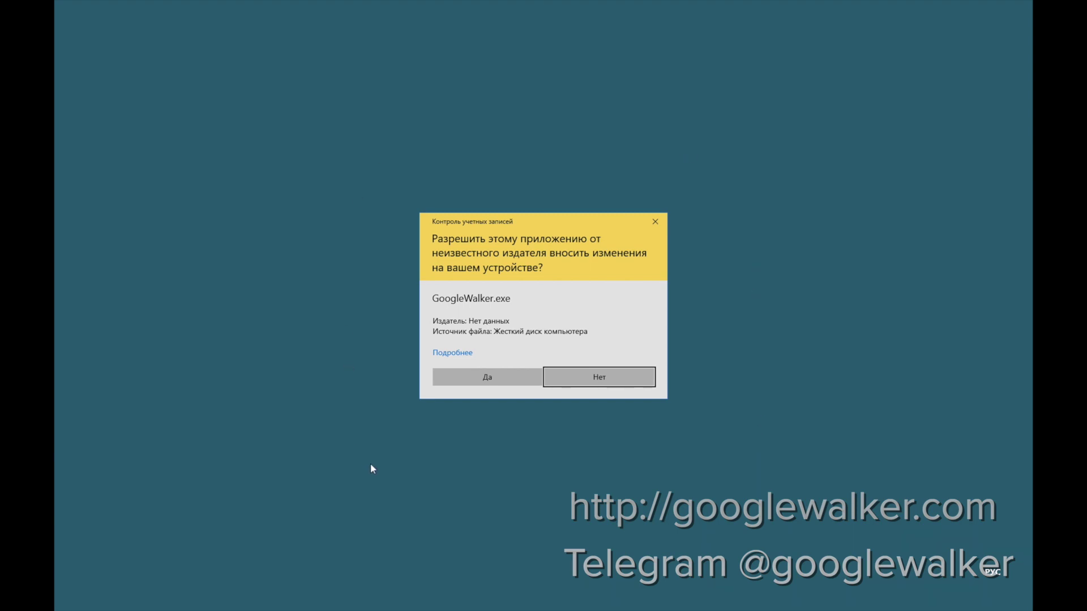
{"action": "left_click", "coordinate": [487, 378]}
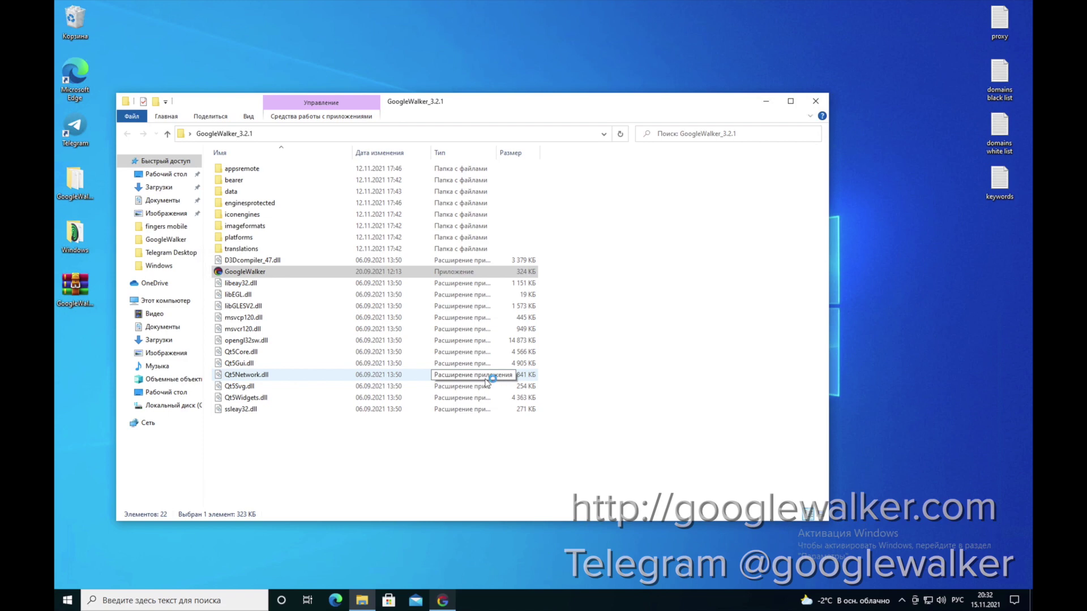
{"action": "left_click", "coordinate": [815, 102]}
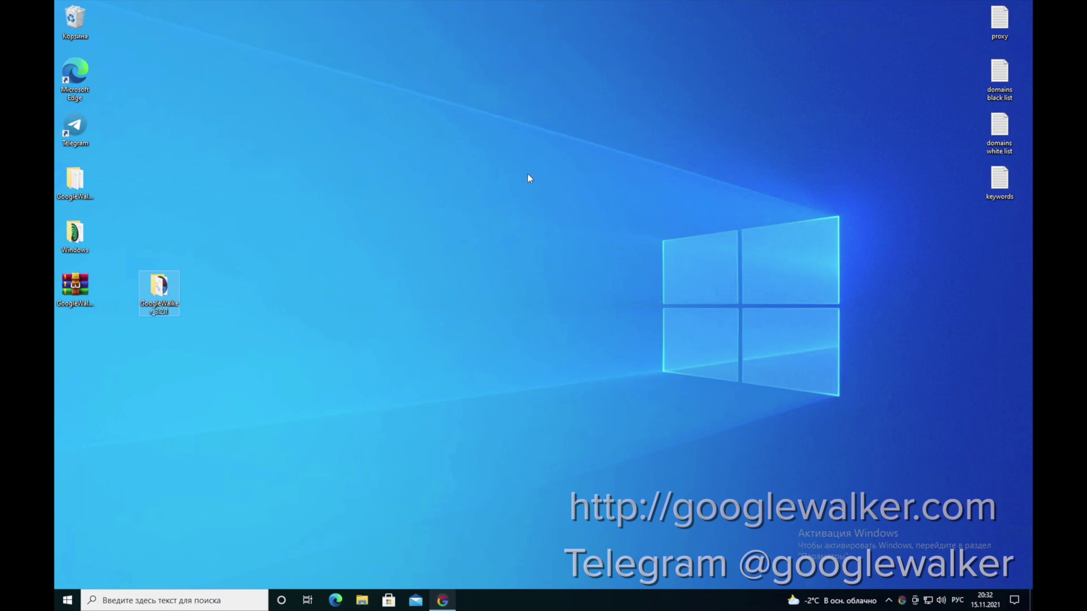
Choose to start the application immediately with the Run now start type
{"action": "left_click_drag", "start_coordinate": [541, 151], "coordinate": [601, 229]}
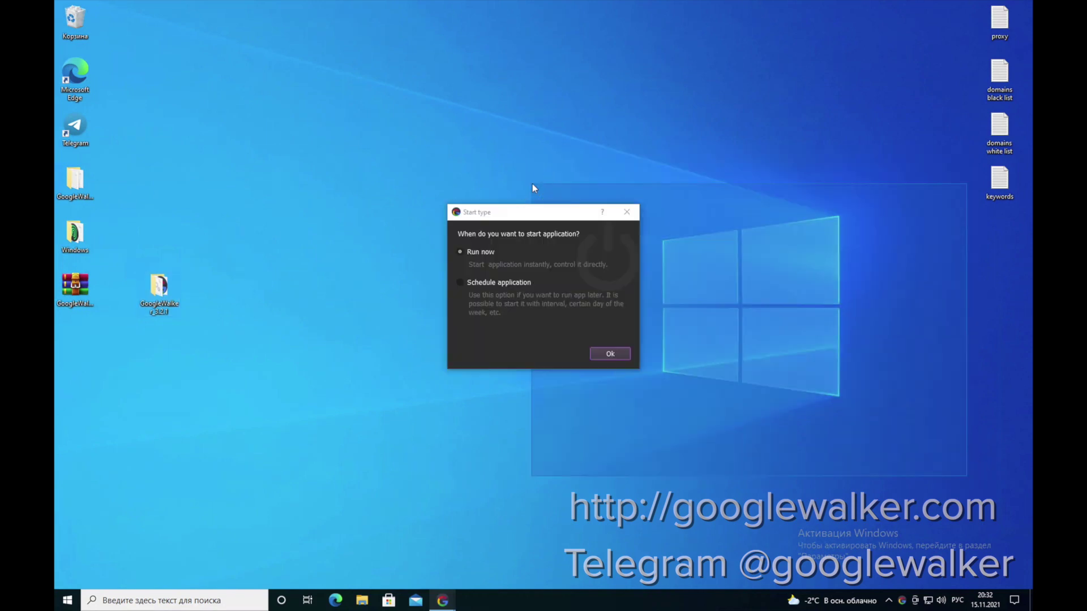
{"action": "left_click_drag", "start_coordinate": [501, 209], "coordinate": [366, 167]}
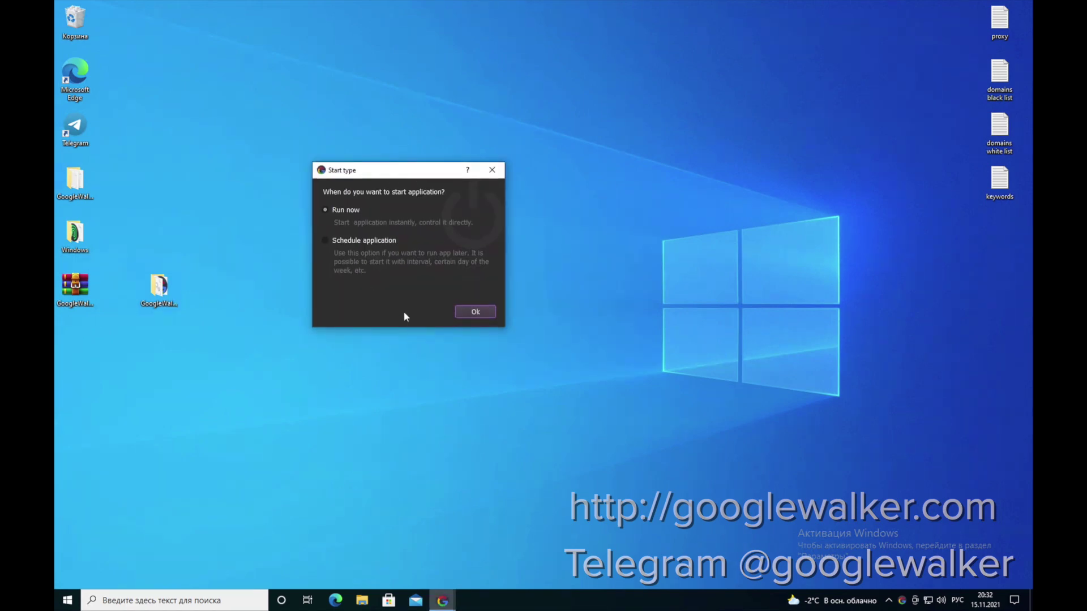
{"action": "left_click", "coordinate": [477, 312]}
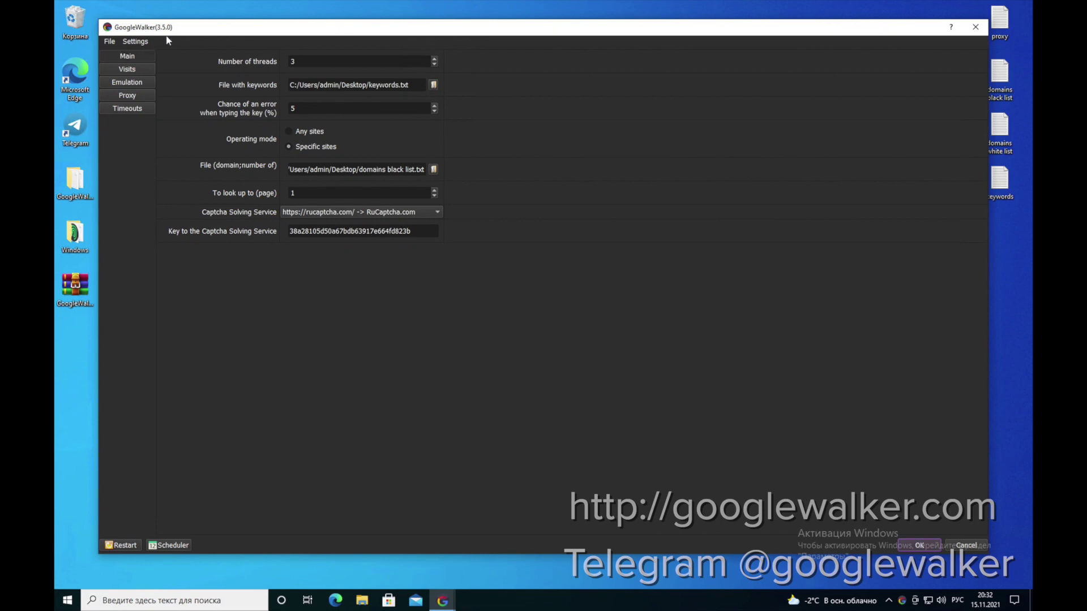
Examine the number of threads setting in the main settings
{"action": "left_click", "coordinate": [141, 57]}
{"action": "left_click", "coordinate": [316, 61]}
{"action": "left_click", "coordinate": [271, 59]}
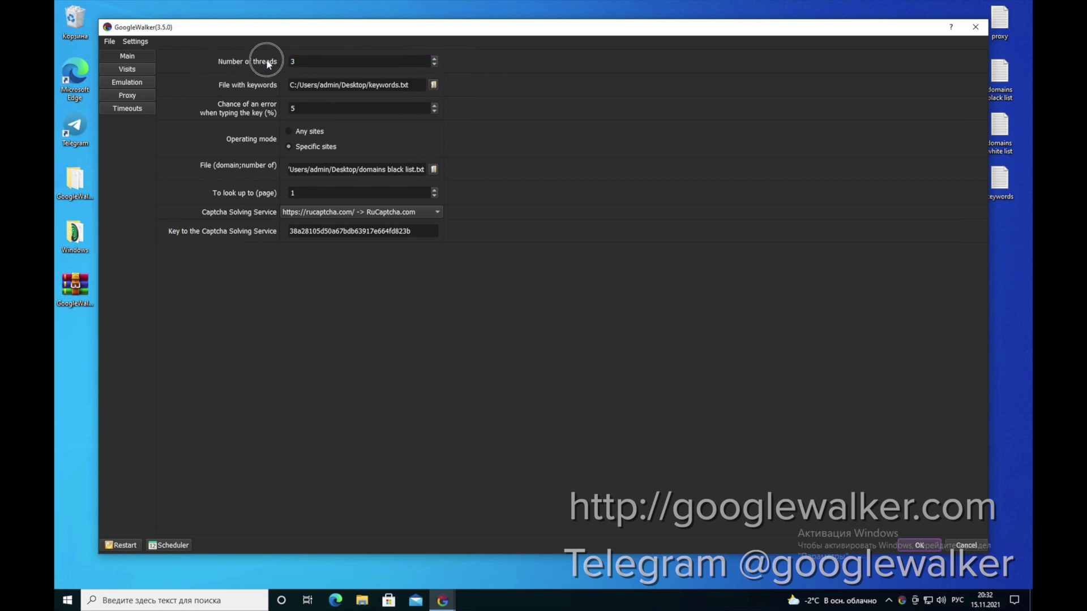
{"action": "left_click", "coordinate": [315, 60]}
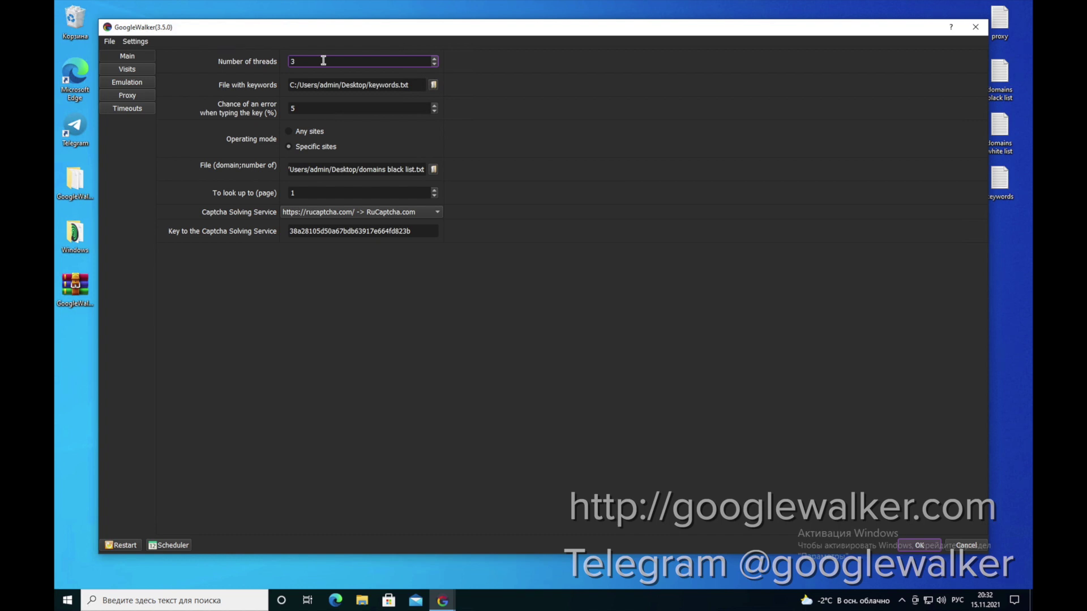
{"action": "left_click", "coordinate": [256, 69]}
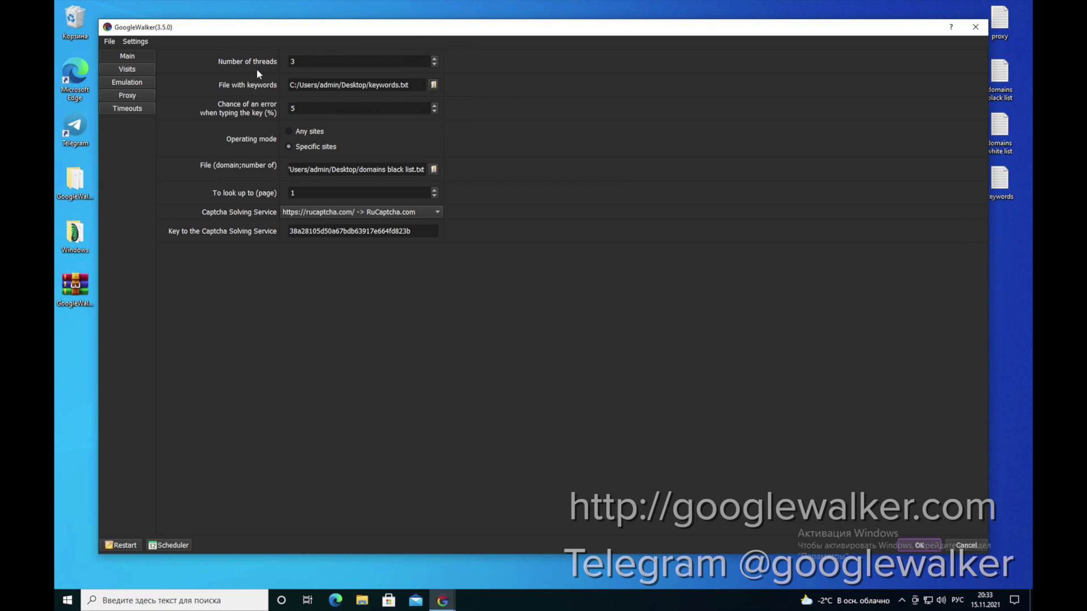
{"action": "left_click", "coordinate": [326, 59]}
{"action": "left_click", "coordinate": [257, 79]}
Open the keywords text file from the desktop, review its search phrases, and close it
{"action": "left_click_drag", "start_coordinate": [515, 31], "coordinate": [491, 26]}
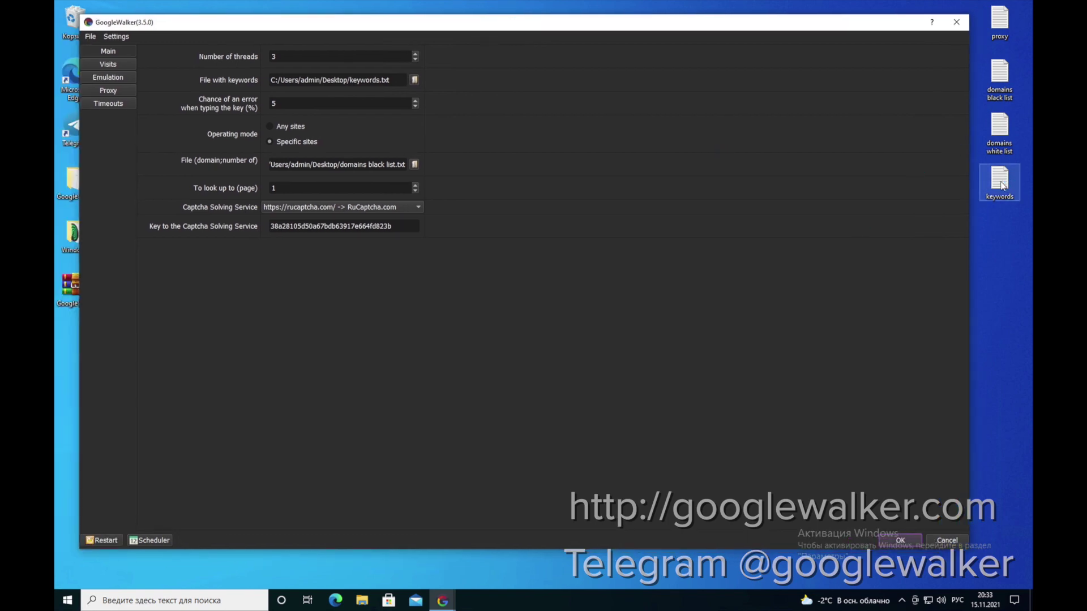
{"action": "double_click", "coordinate": [1002, 185]}
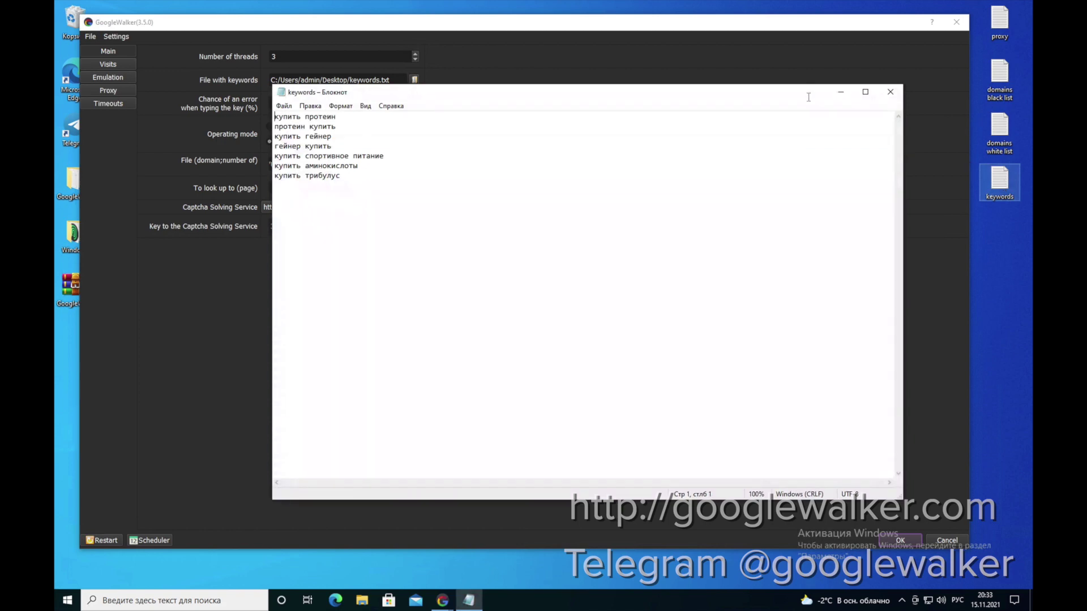
{"action": "left_click", "coordinate": [704, 96]}
{"action": "left_click_drag", "start_coordinate": [704, 95], "coordinate": [810, 86]}
{"action": "left_click", "coordinate": [586, 181]}
{"action": "key", "text": "ctrl+a"}
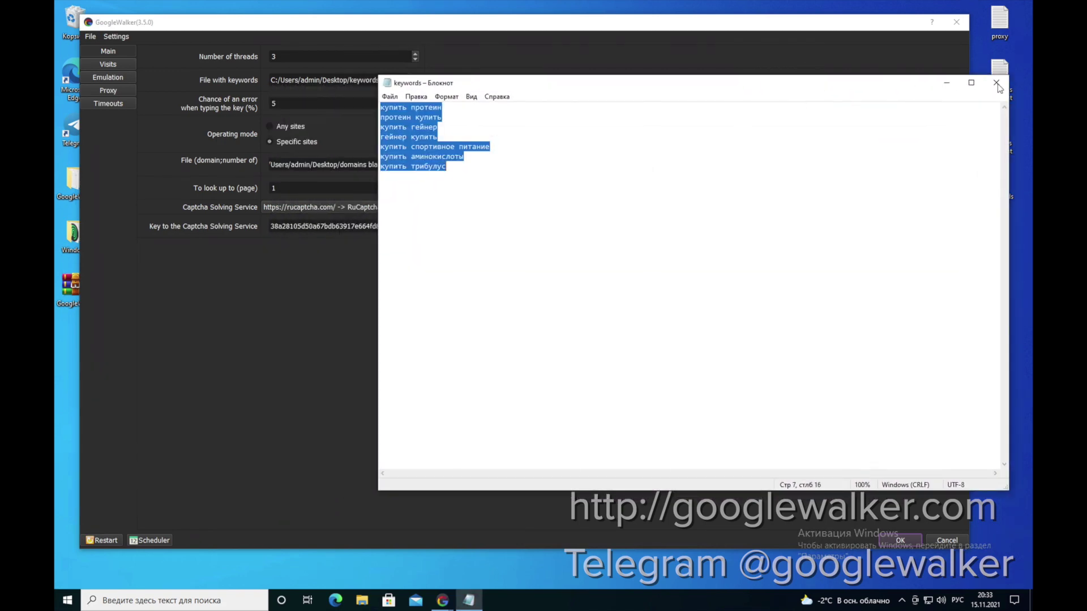
{"action": "left_click", "coordinate": [996, 83]}
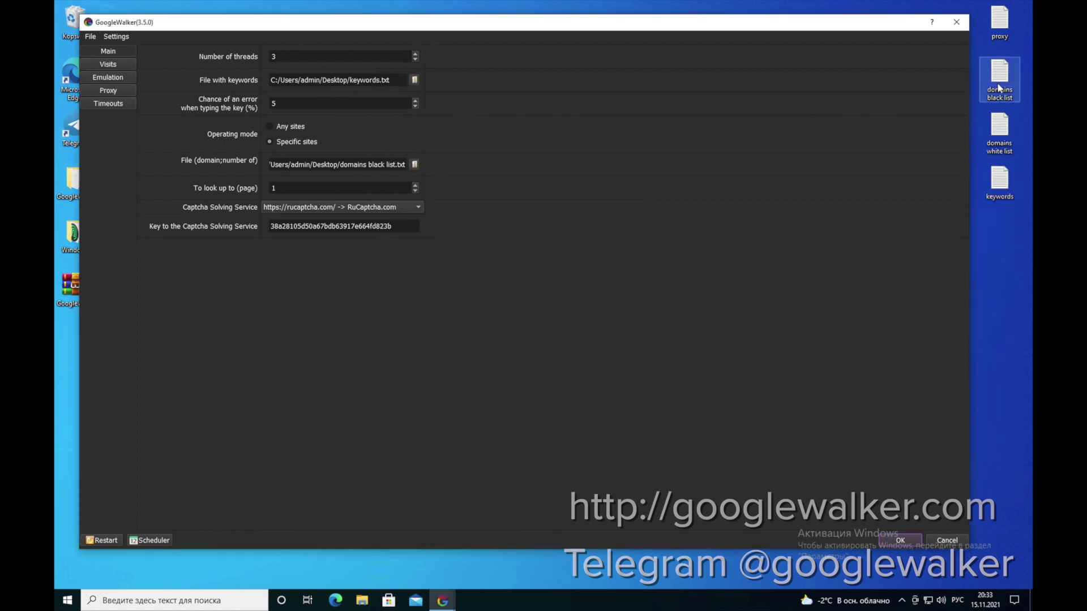
Choose keywords.txt on the desktop as the file with keywords
{"action": "left_click", "coordinate": [397, 80]}
{"action": "left_click", "coordinate": [415, 80]}
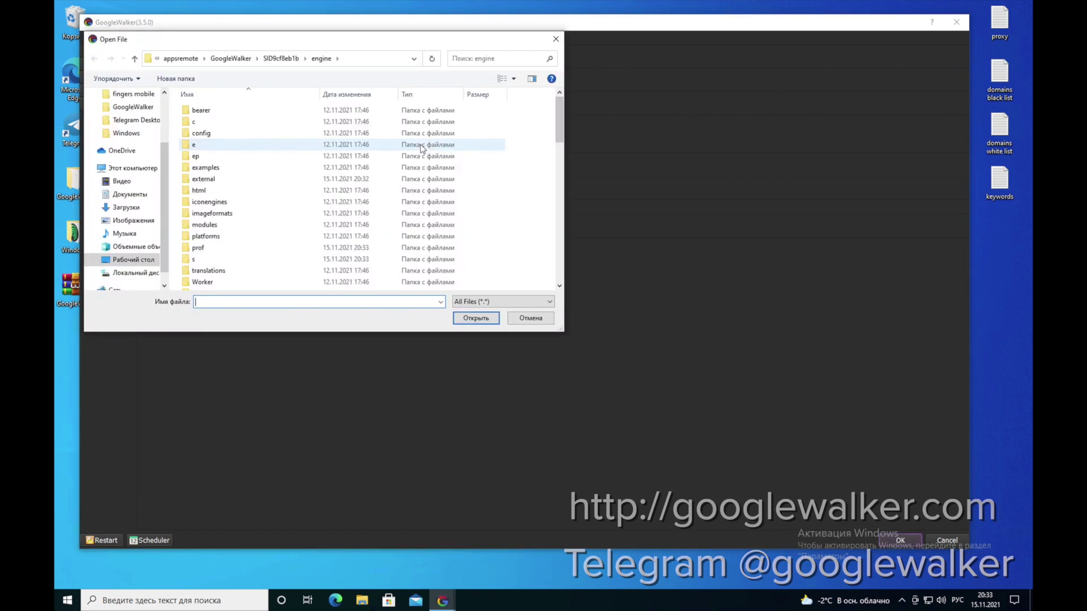
{"action": "left_click", "coordinate": [125, 262]}
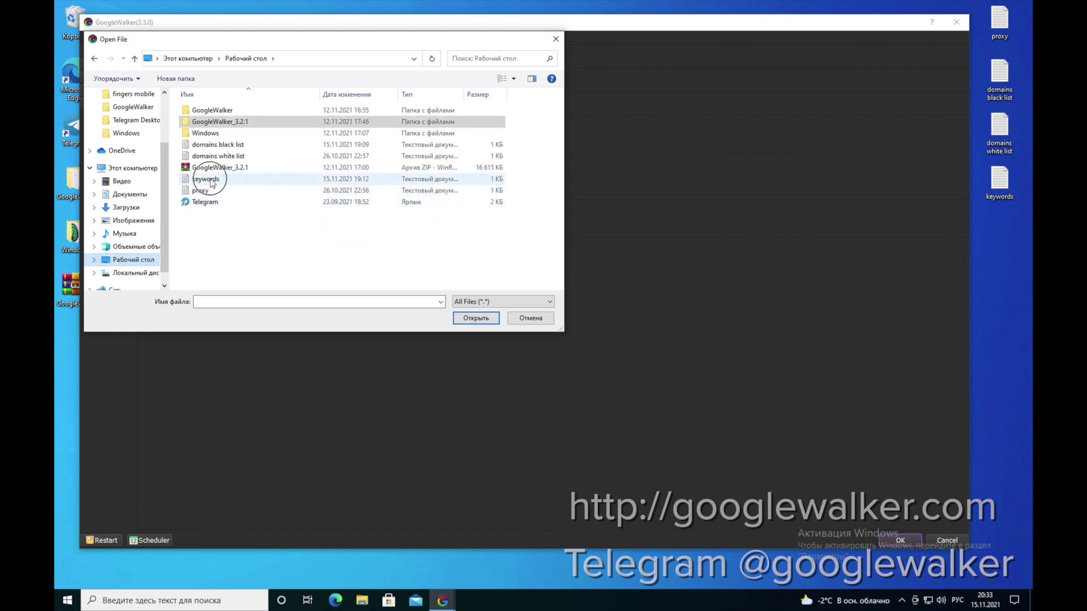
{"action": "left_click", "coordinate": [212, 180]}
{"action": "double_click", "coordinate": [211, 180]}
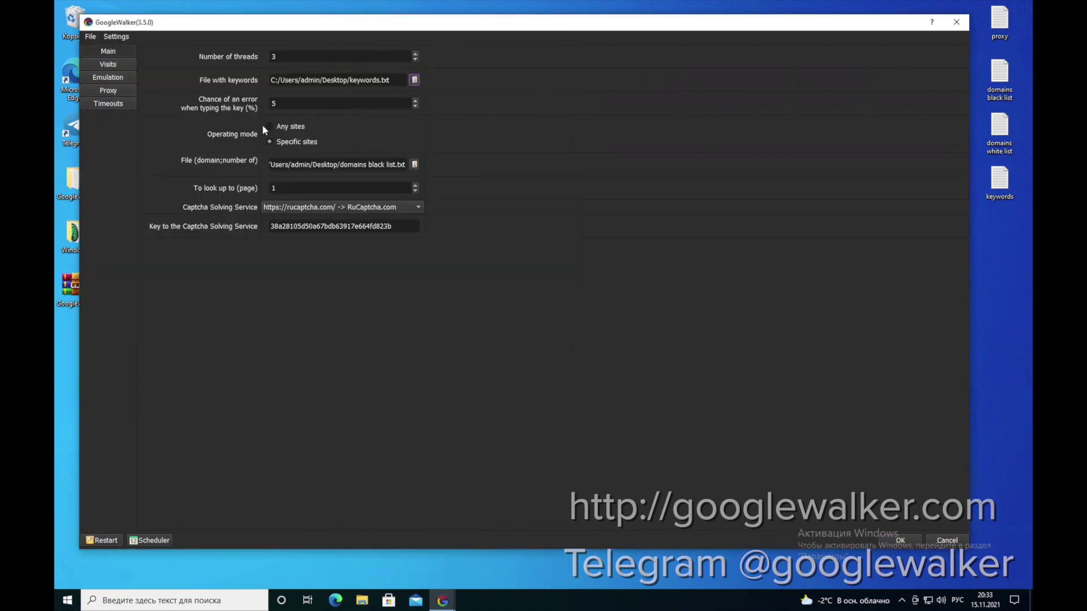
Check the typing error chance, view the Any sites mode's ignored-domains file option, and return the operating mode to Specific sites
{"action": "left_click", "coordinate": [293, 100]}
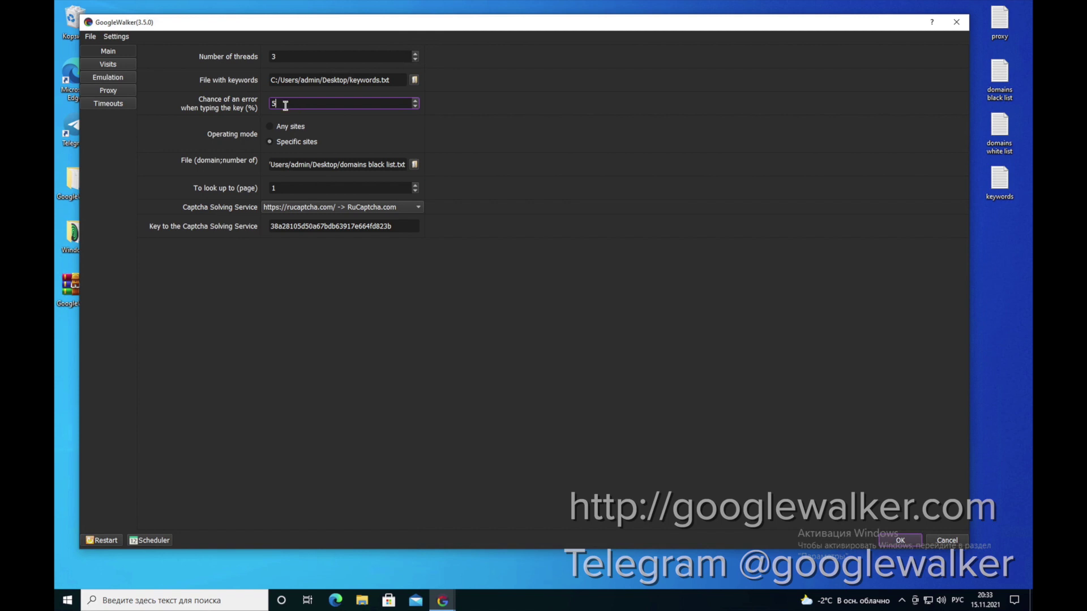
{"action": "left_click", "coordinate": [221, 133]}
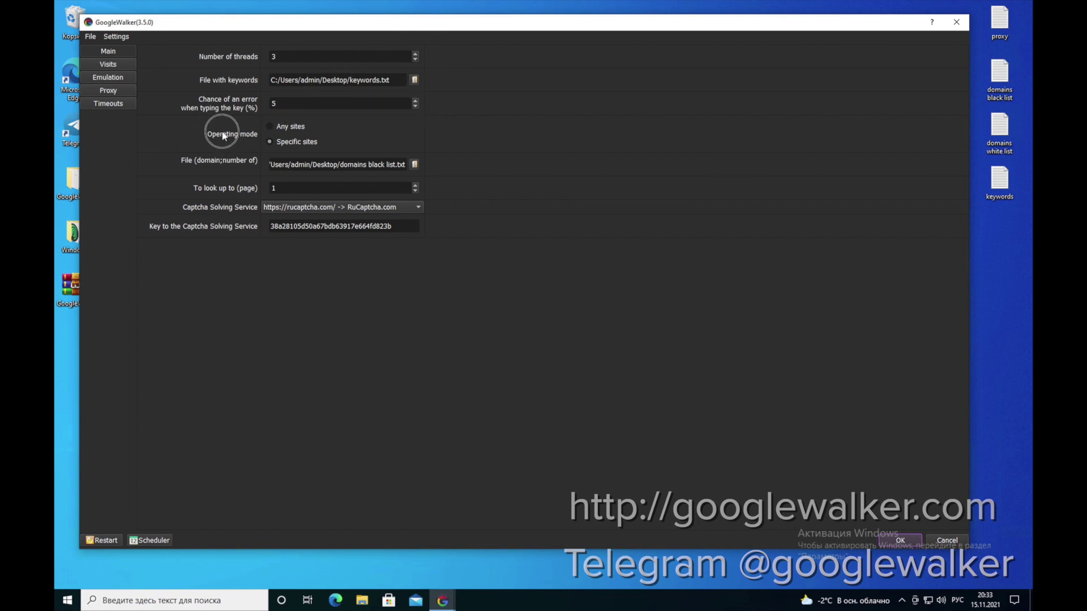
{"action": "left_click", "coordinate": [270, 127]}
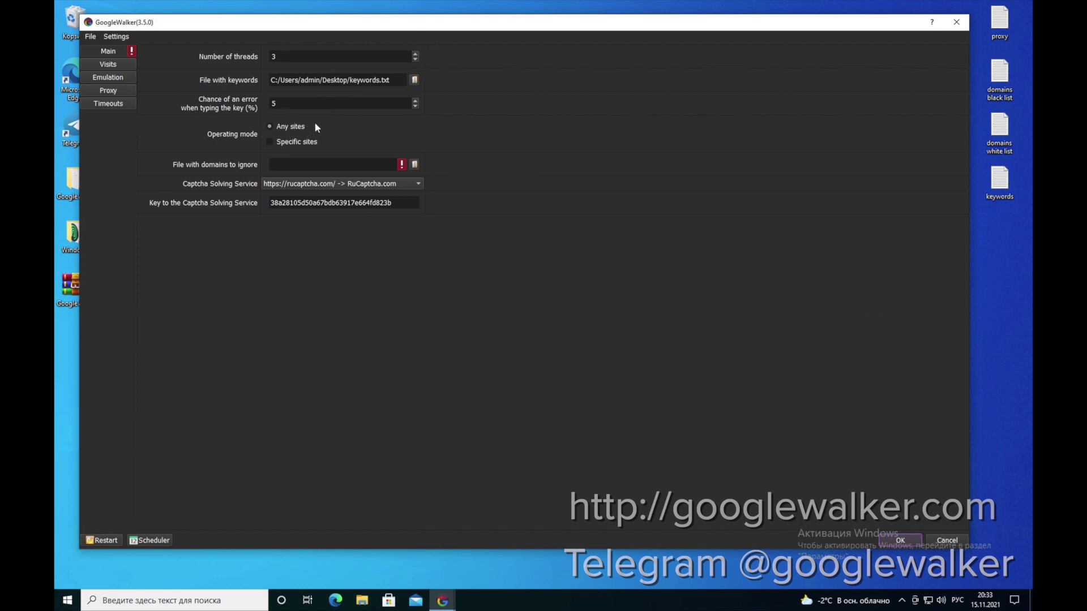
{"action": "left_click", "coordinate": [337, 165]}
{"action": "left_click", "coordinate": [415, 165]}
{"action": "left_click", "coordinate": [276, 142]}
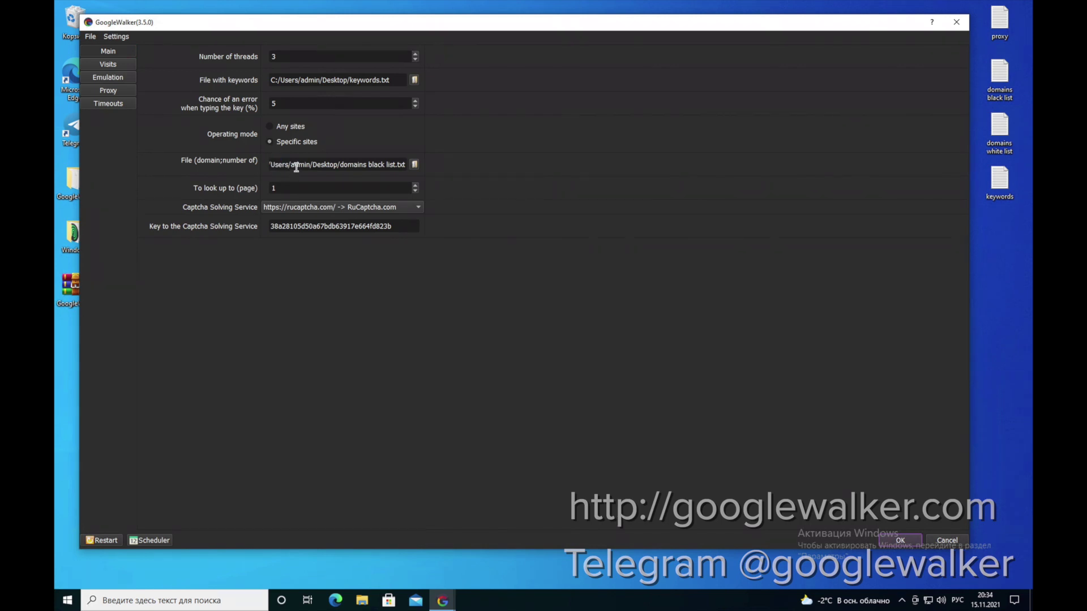
Open the domains black list file used for Specific sites, examine its domain;number entries, and close it
{"action": "left_click", "coordinate": [277, 165]}
{"action": "left_click_drag", "start_coordinate": [358, 170], "coordinate": [417, 166]}
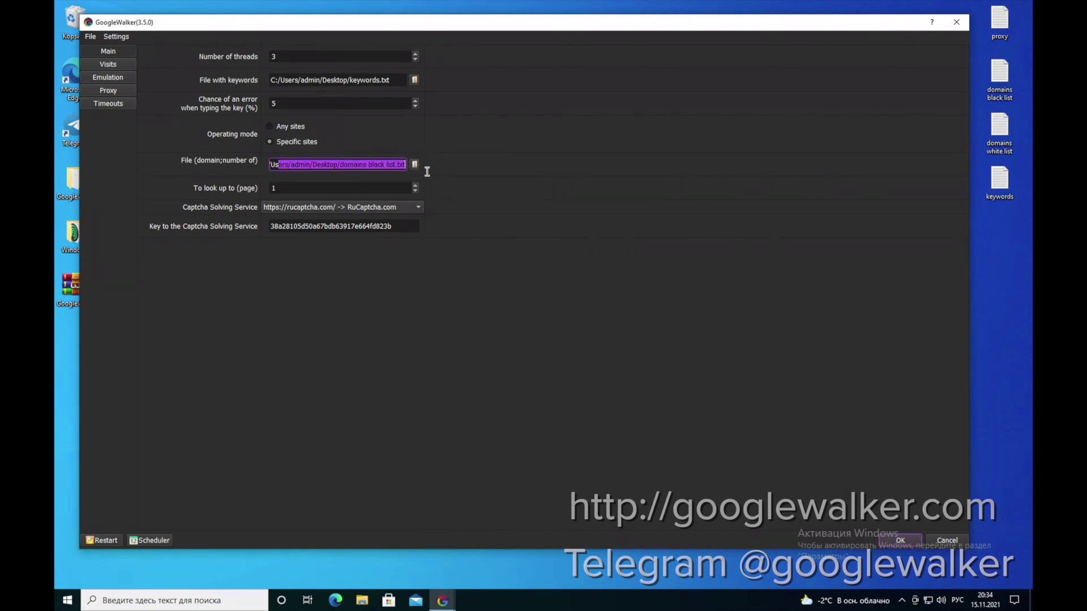
{"action": "left_click", "coordinate": [347, 164]}
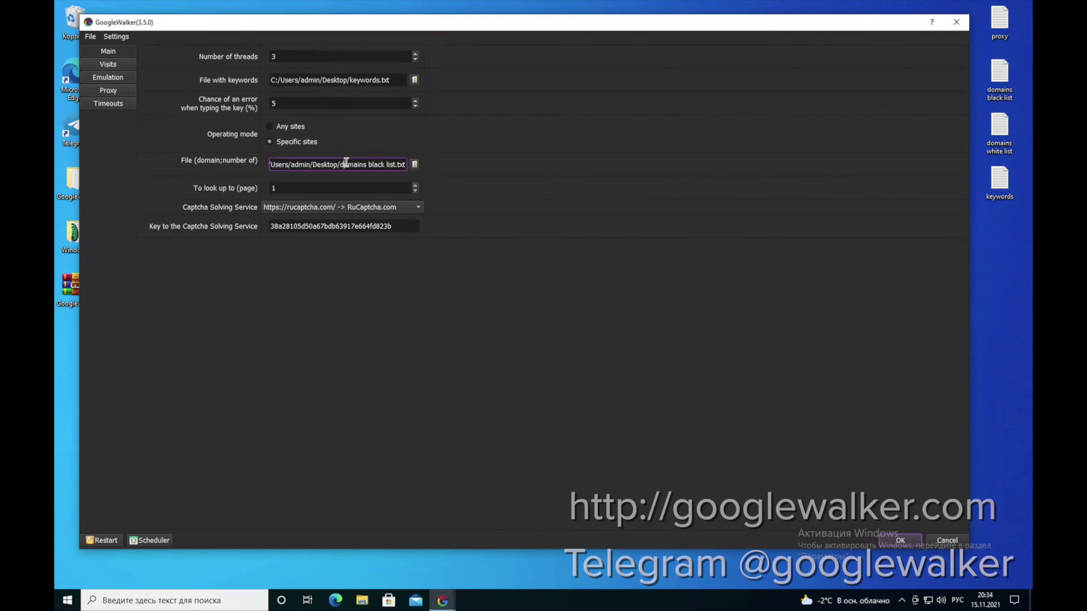
{"action": "double_click", "coordinate": [998, 76]}
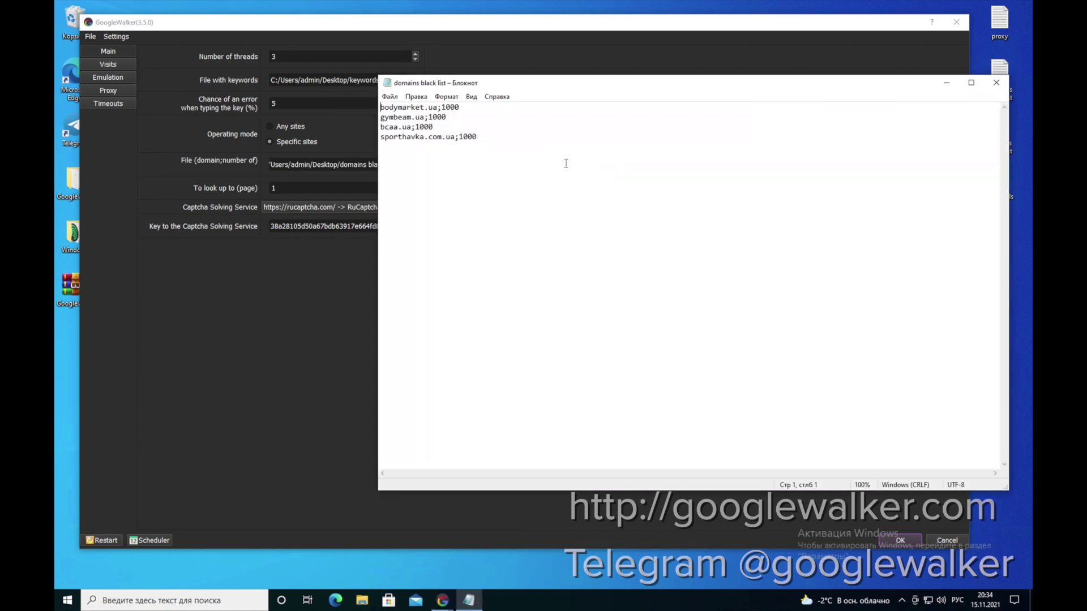
{"action": "key", "text": "ctrl+a"}
{"action": "left_click", "coordinate": [537, 150]}
{"action": "key", "text": "Right"}
{"action": "key", "text": "Right"}
{"action": "key", "text": "Right"}
{"action": "key", "text": "Right"}
{"action": "key", "text": "Right"}
{"action": "key", "text": "Right"}
{"action": "key", "text": "Right"}
{"action": "key", "text": "Right"}
{"action": "key", "text": "shift+Right"}
{"action": "key", "text": "Right"}
{"action": "key", "text": "shift+Right"}
{"action": "key", "text": "shift+Right"}
{"action": "key", "text": "shift+Right"}
{"action": "key", "text": "shift+Right"}
{"action": "key", "text": "Right"}
{"action": "left_click", "coordinate": [996, 84]}
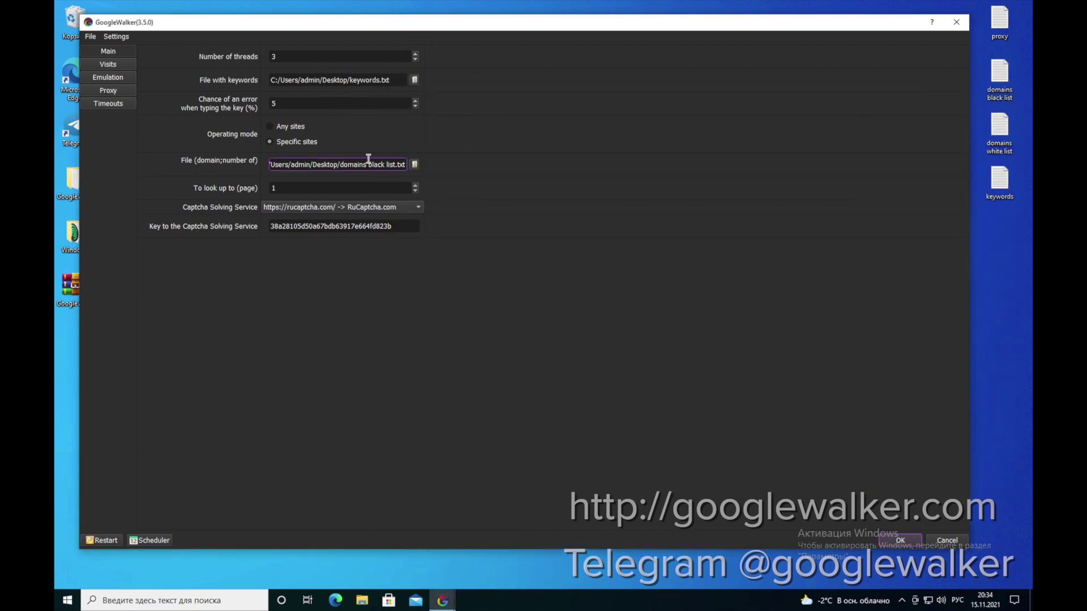
{"action": "left_click", "coordinate": [288, 188]}
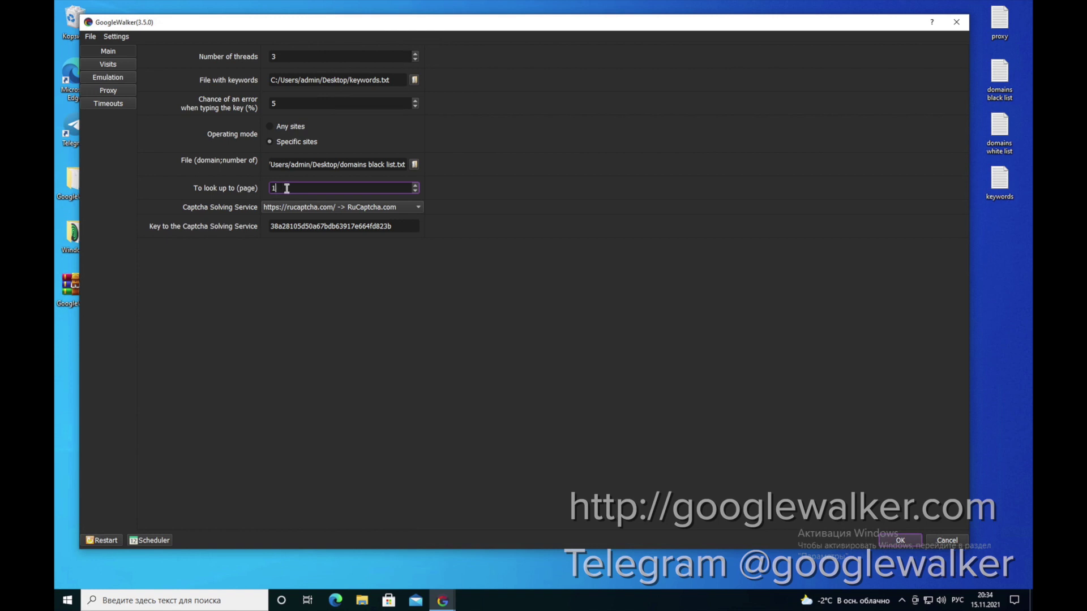
{"action": "left_click", "coordinate": [454, 186]}
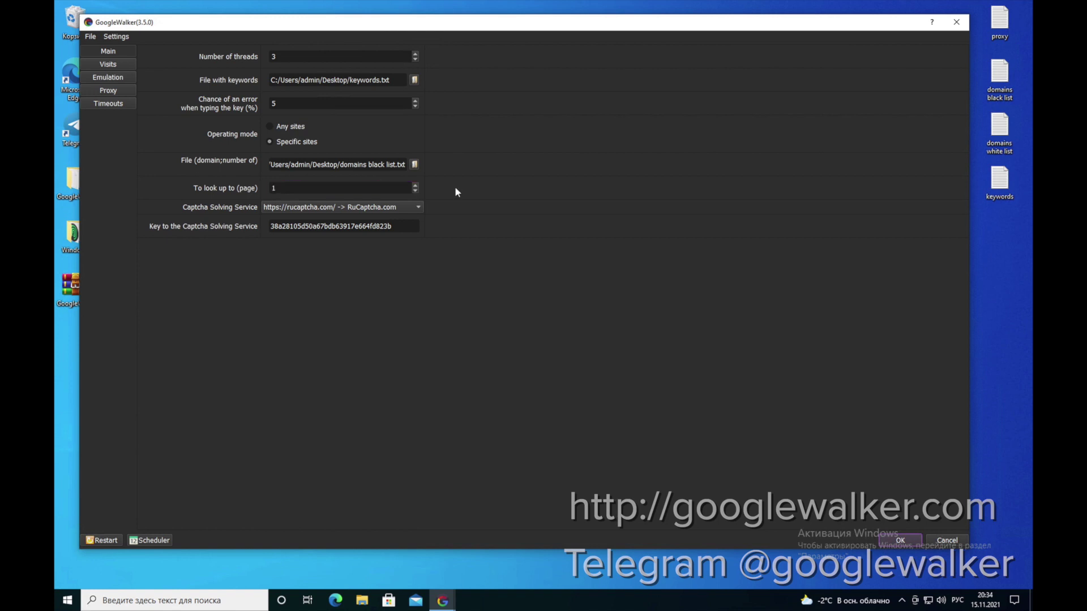
Check the search page limit and select RuCaptcha.com as the captcha solving service
{"action": "left_click", "coordinate": [349, 190]}
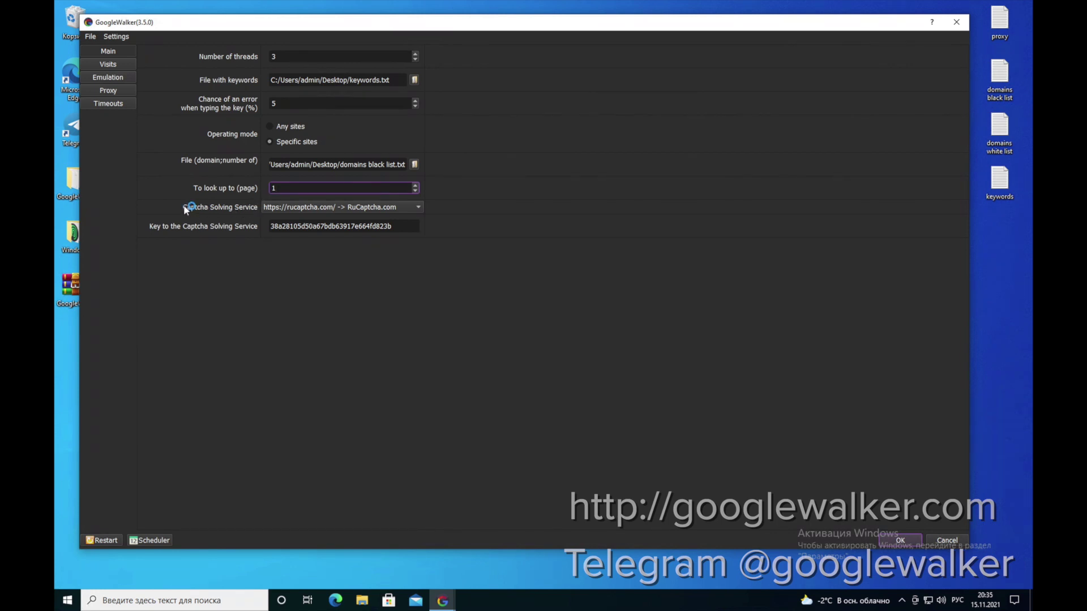
{"action": "left_click", "coordinate": [324, 208]}
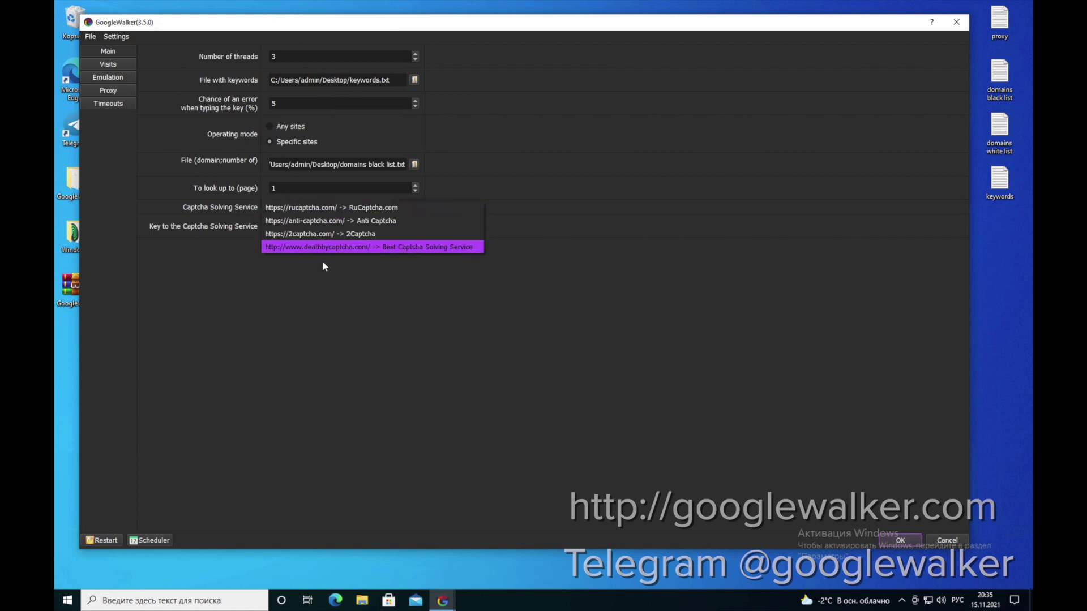
{"action": "left_click", "coordinate": [330, 209]}
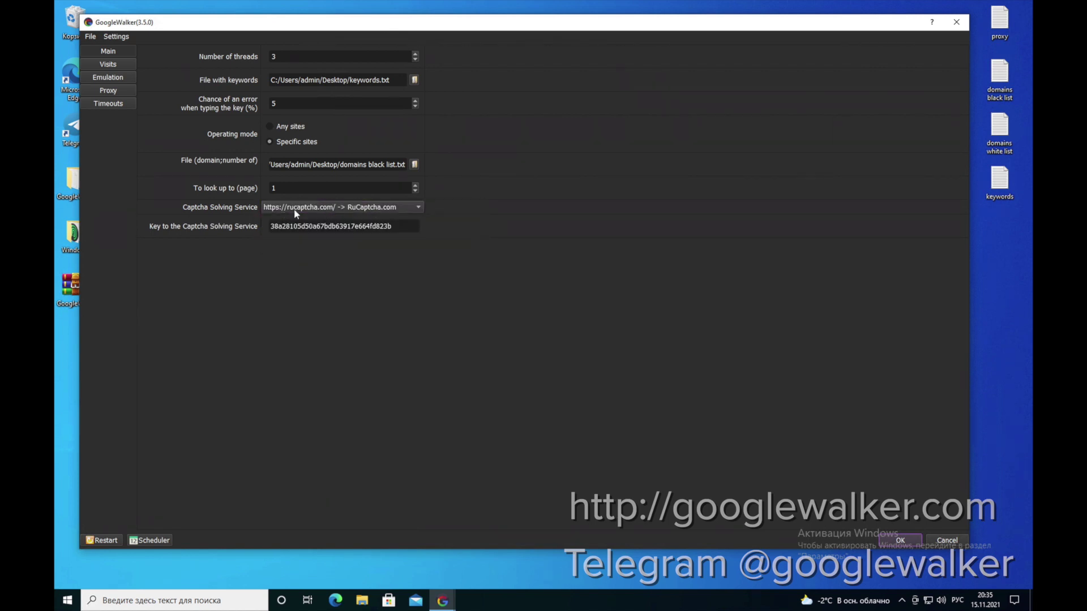
Copy the captcha solving service key, replace it with a placeholder, and paste the API key back into its field
{"action": "left_click", "coordinate": [322, 226]}
{"action": "double_click", "coordinate": [321, 226]}
{"action": "key", "text": "ctrl+c"}
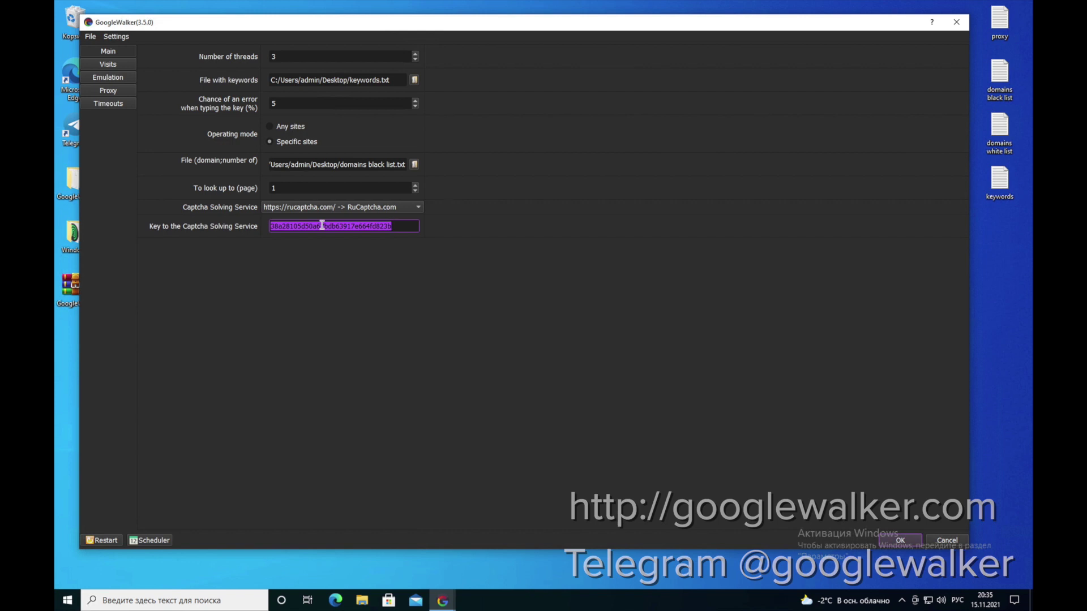
{"action": "type", "text": "1"}
{"action": "key", "text": "Tab"}
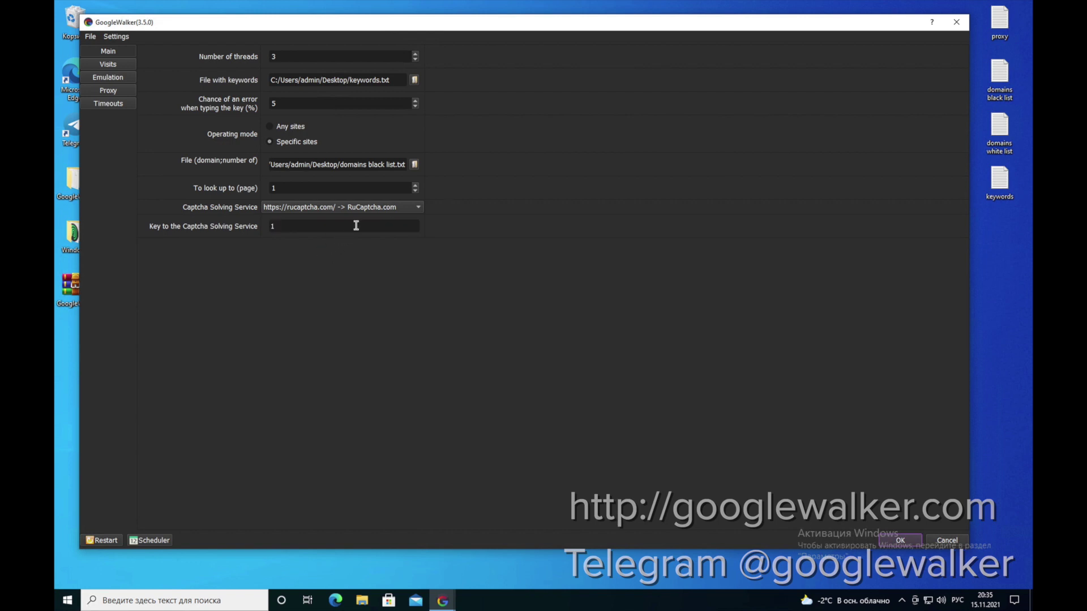
{"action": "left_click", "coordinate": [356, 226]}
{"action": "key", "text": "ctrl+a"}
{"action": "key", "text": "ctrl+v"}
{"action": "key", "text": "Tab"}
In the Visits settings, examine the fingerprint options for Mobile + Computer and return the device type to Mobile
{"action": "left_click", "coordinate": [111, 67]}
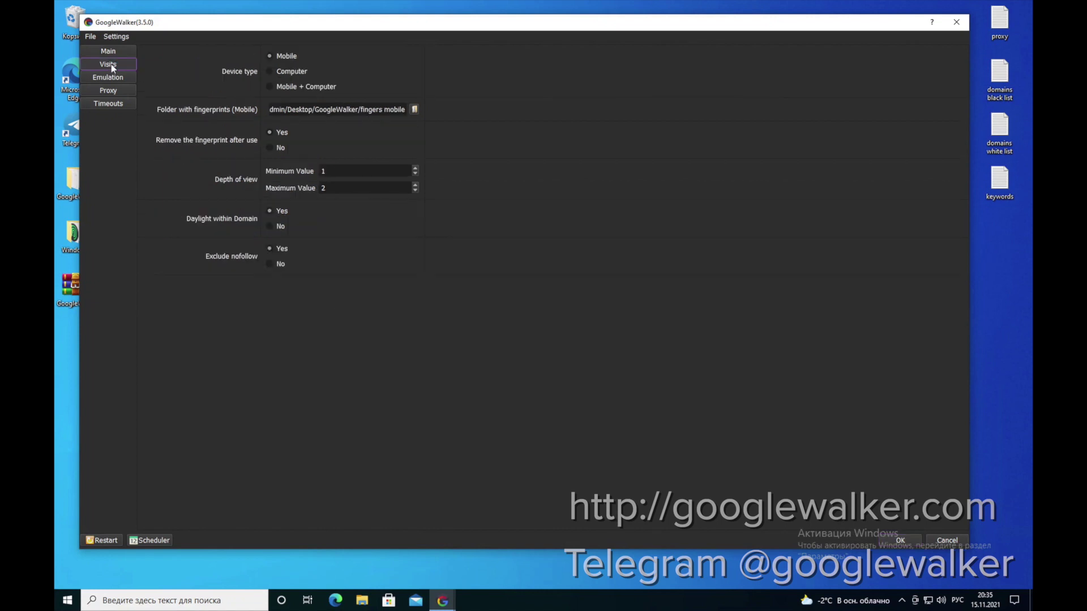
{"action": "left_click", "coordinate": [272, 86]}
{"action": "left_click", "coordinate": [272, 57]}
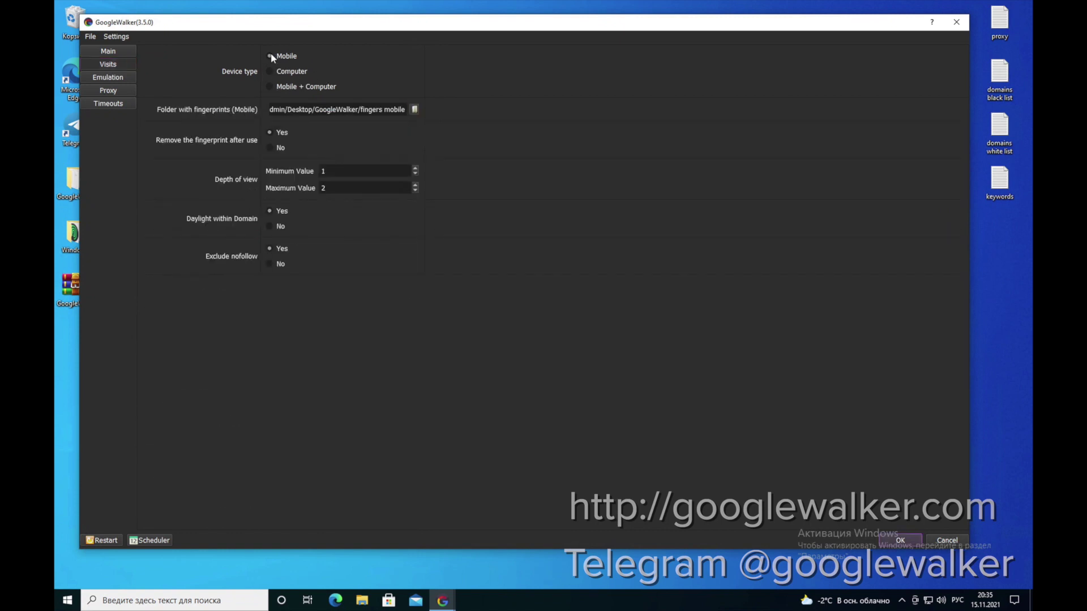
{"action": "left_click", "coordinate": [271, 86]}
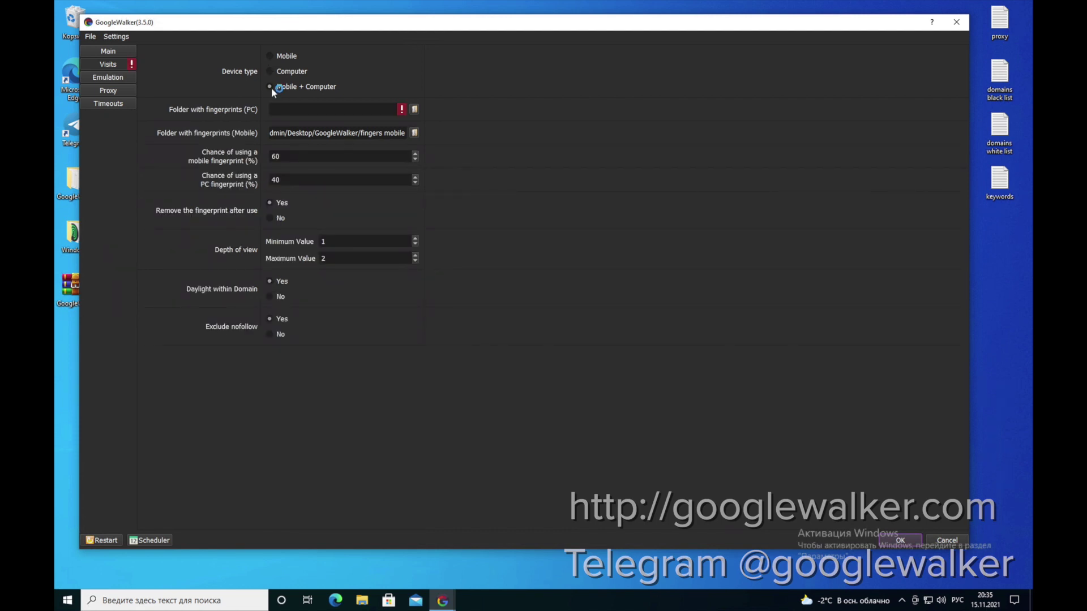
{"action": "left_click", "coordinate": [273, 56]}
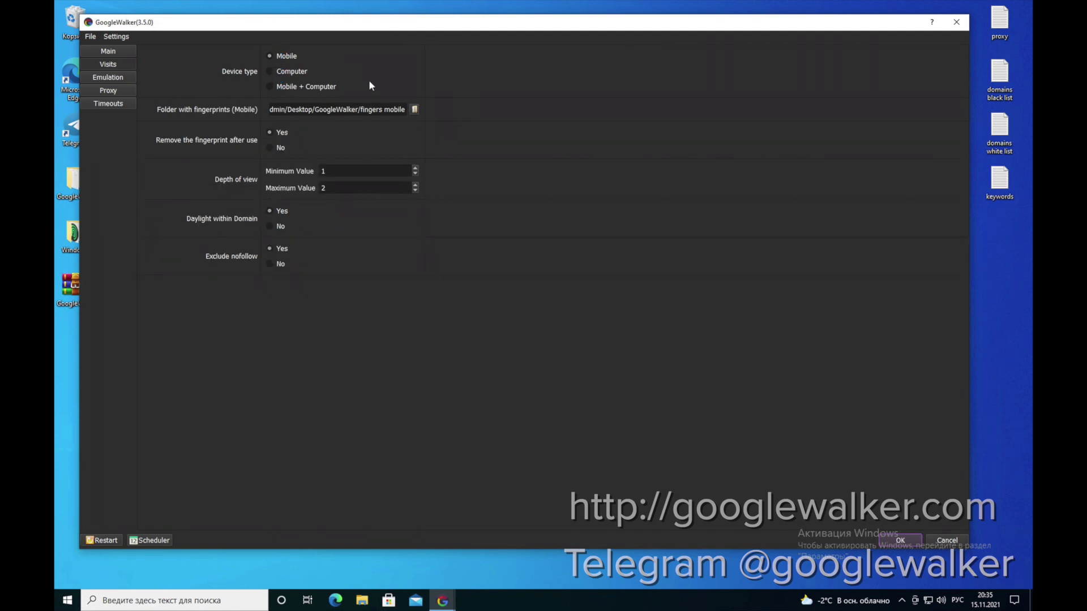
Choose the "fingers mobile" folder inside the desktop's GoogleWalker folder as the mobile fingerprints folder
{"action": "left_click", "coordinate": [414, 110]}
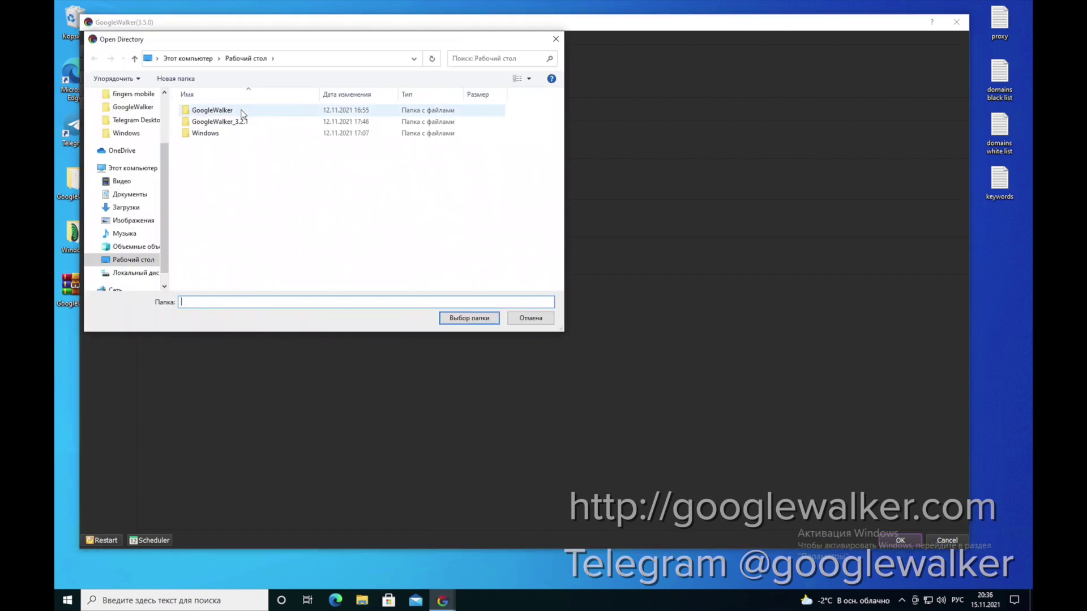
{"action": "double_click", "coordinate": [241, 111]}
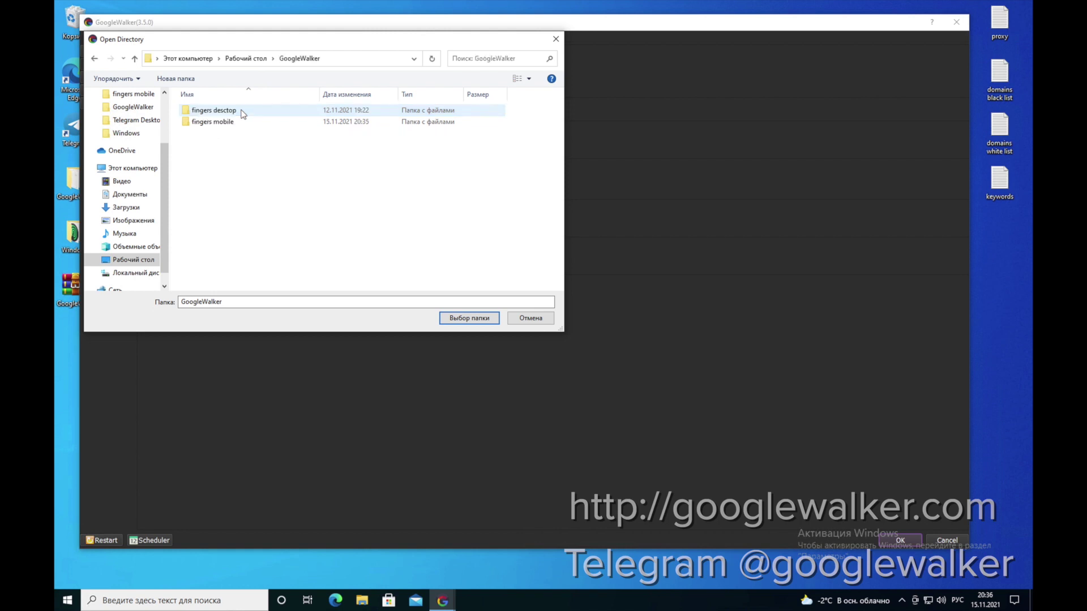
{"action": "left_click", "coordinate": [214, 124]}
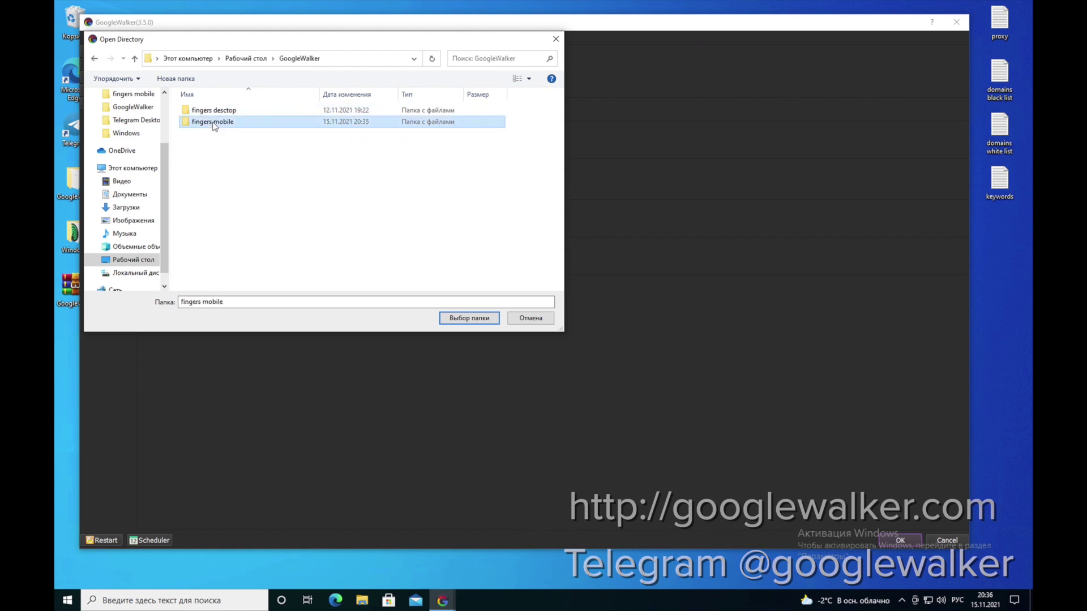
{"action": "double_click", "coordinate": [214, 123]}
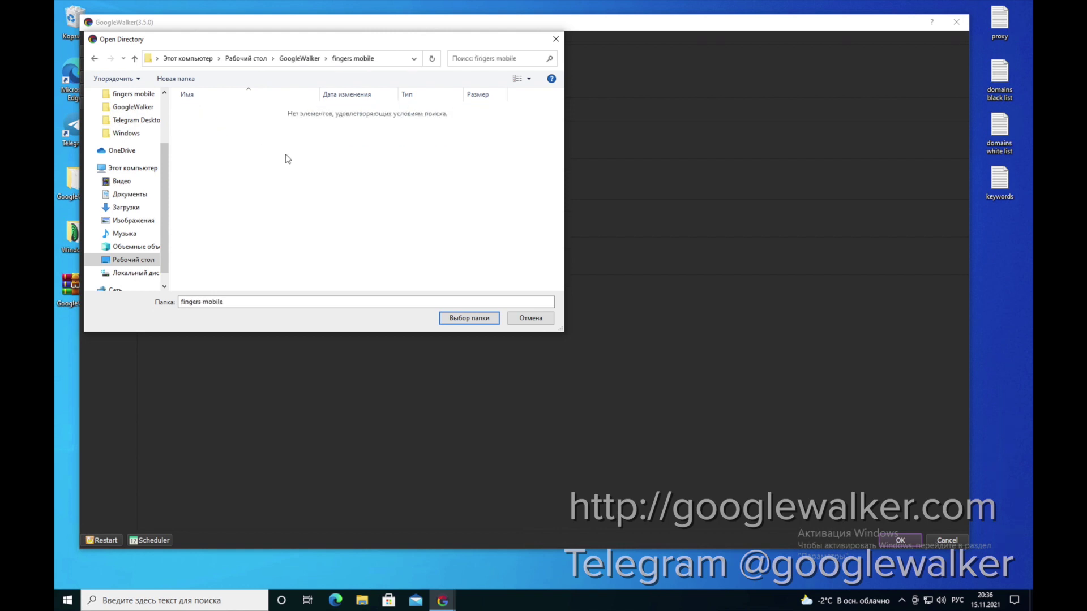
{"action": "left_click", "coordinate": [469, 319]}
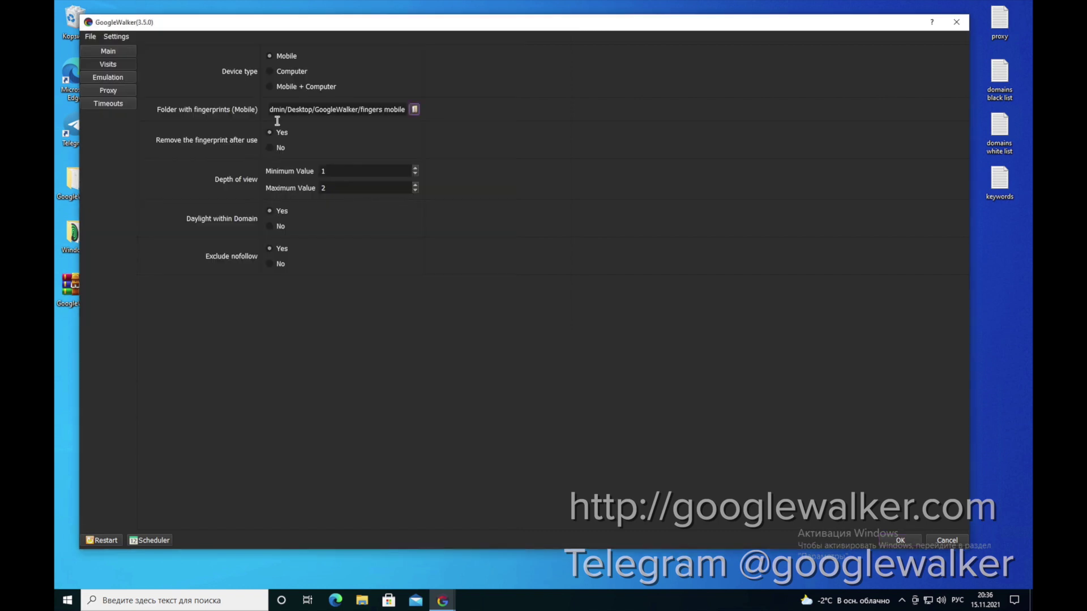
Review the fingerprint removal option and set the depth of view's maximum value to 2
{"action": "left_click", "coordinate": [297, 146]}
{"action": "left_click", "coordinate": [136, 142]}
{"action": "left_click", "coordinate": [336, 169]}
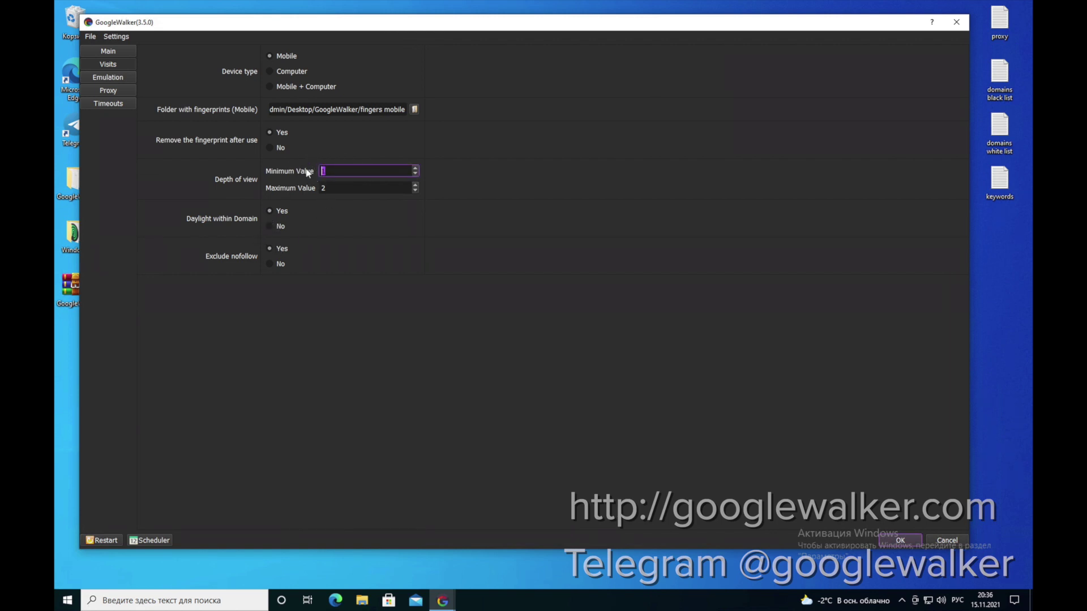
{"action": "left_click", "coordinate": [323, 187]}
{"action": "left_click_drag", "start_coordinate": [323, 188], "coordinate": [303, 190]}
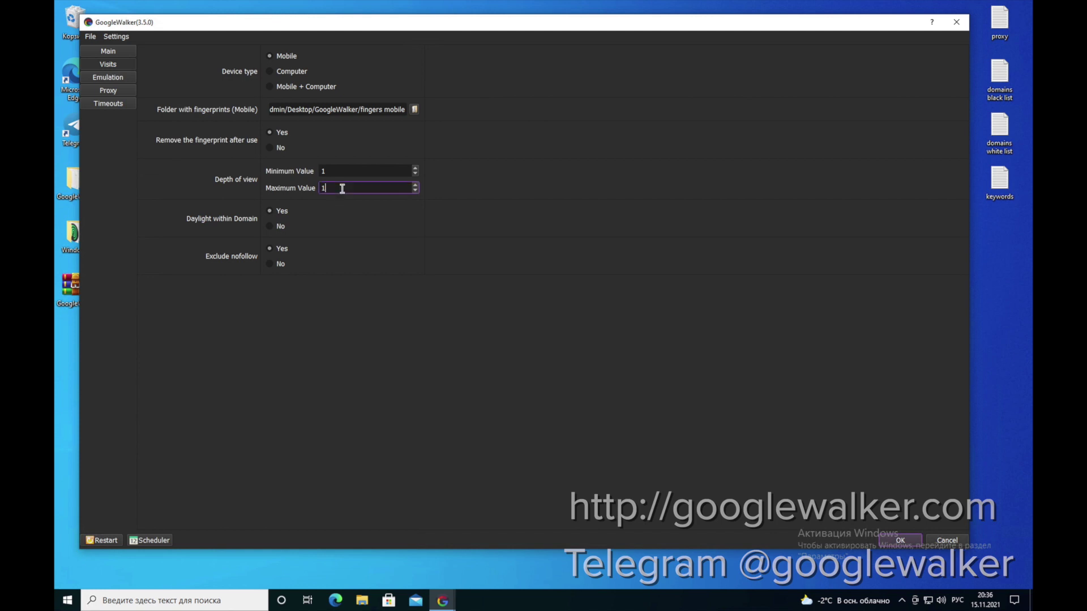
{"action": "type", "text": "2"}
{"action": "left_click", "coordinate": [363, 214]}
{"action": "left_click", "coordinate": [364, 187]}
In the Emulation settings, set the chance of scrolling by paragraphs to 30 and the maximum scrolling to 10 seconds
{"action": "left_click", "coordinate": [115, 82]}
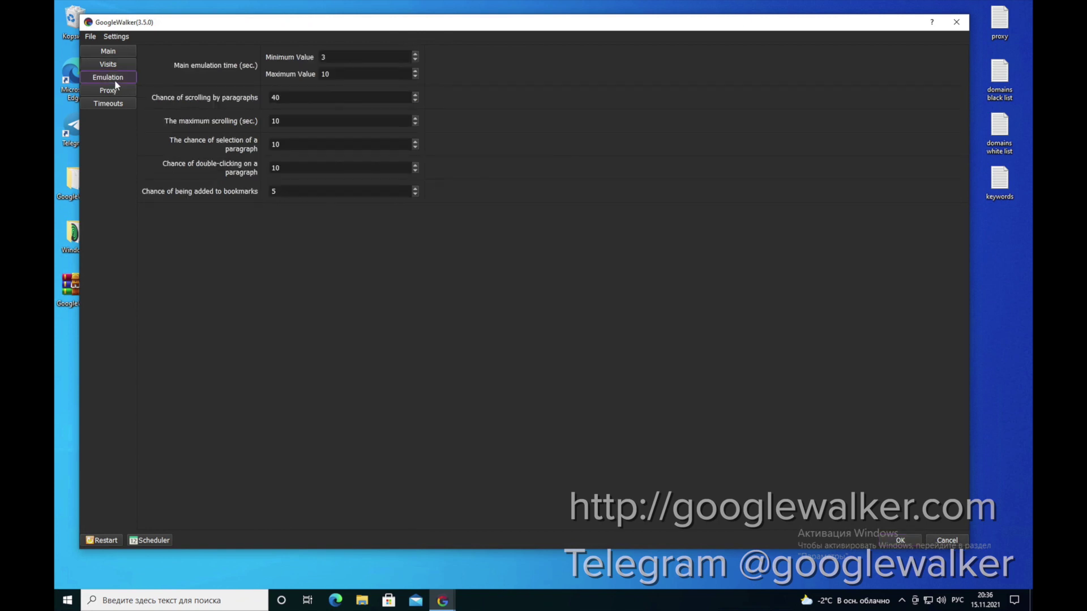
{"action": "left_click", "coordinate": [305, 97]}
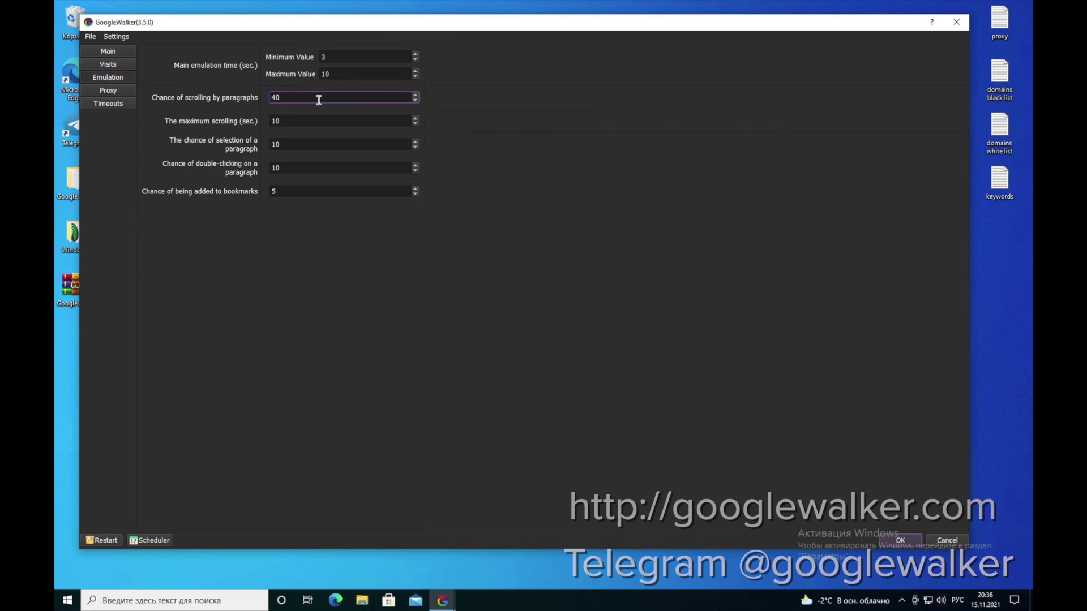
{"action": "double_click", "coordinate": [319, 100]}
{"action": "type", "text": "30"}
{"action": "left_click", "coordinate": [306, 120]}
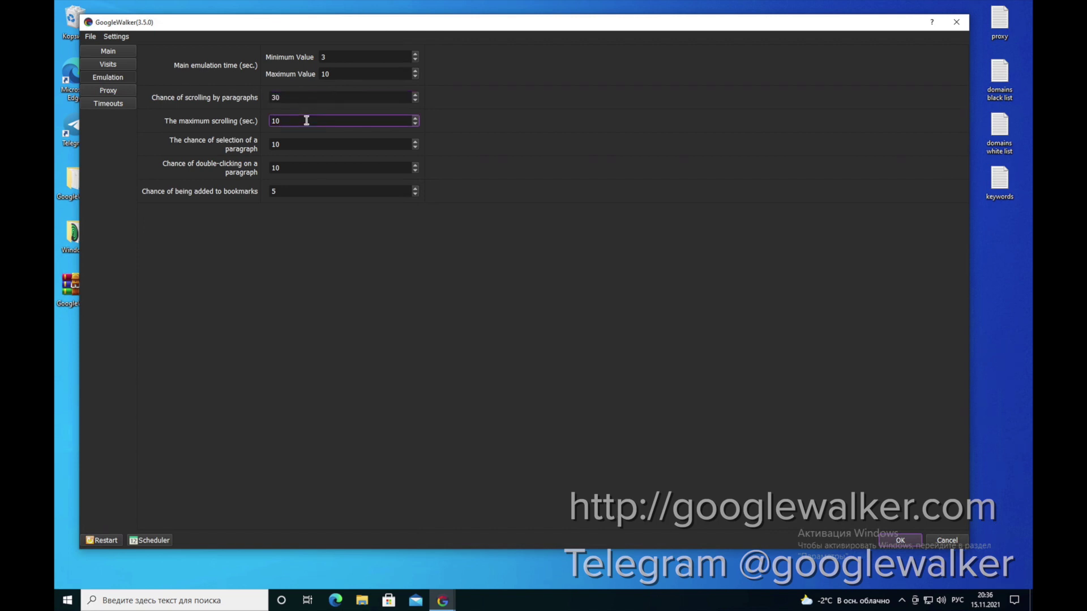
{"action": "double_click", "coordinate": [307, 121]}
{"action": "type", "text": "10"}
Set the chance of selecting a paragraph to 20 and the chance of double-clicking on a paragraph to 10
{"action": "double_click", "coordinate": [301, 142]}
{"action": "type", "text": "20"}
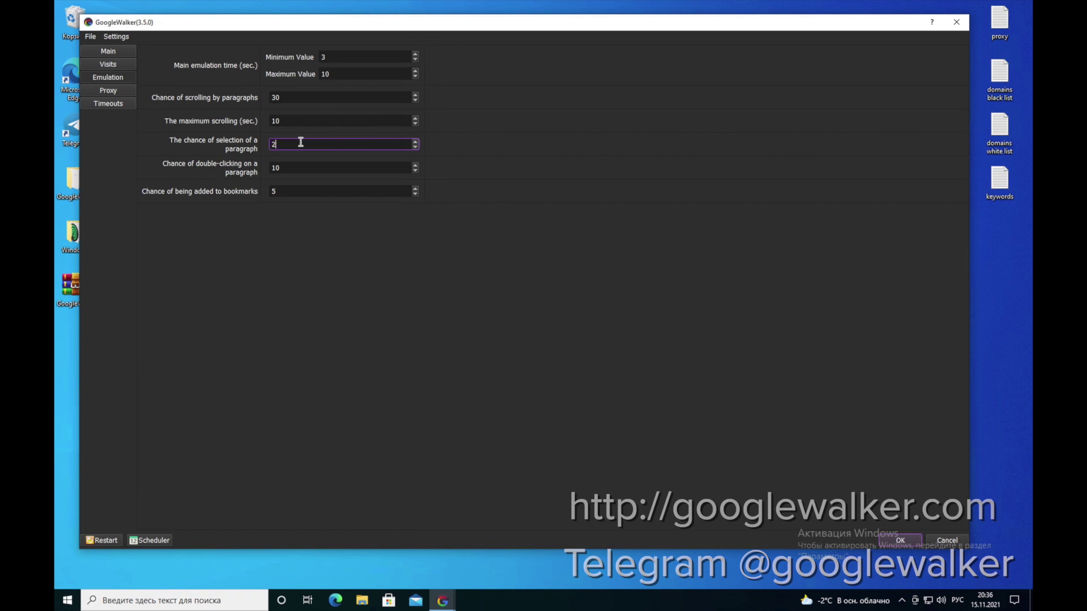
{"action": "double_click", "coordinate": [296, 169]}
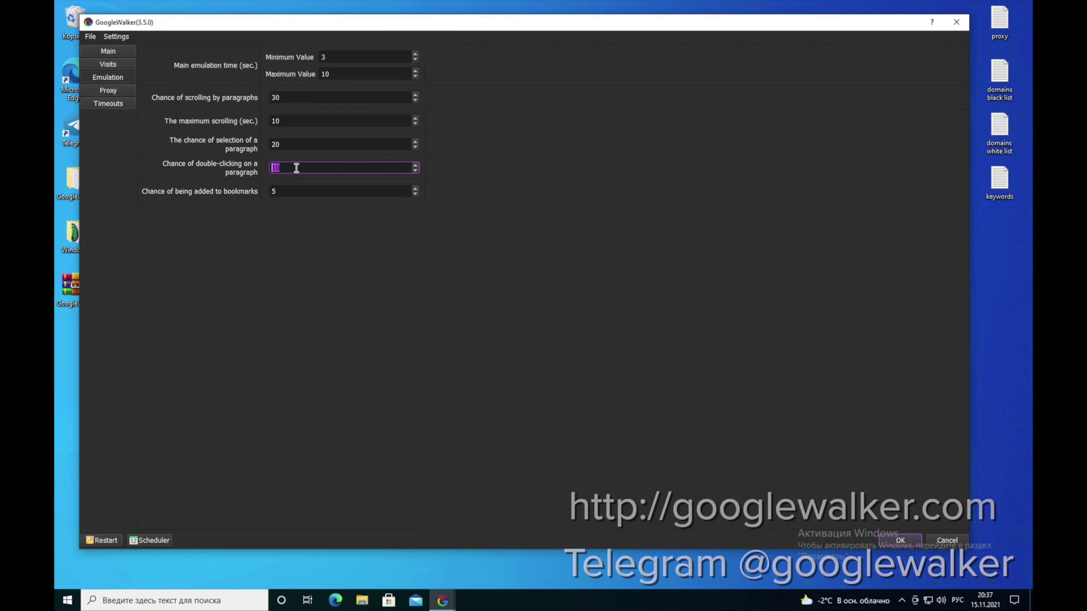
{"action": "type", "text": "10"}
{"action": "left_click", "coordinate": [314, 191]}
In the Proxy settings, review the proxy formats and the Link to type, keeping HTTP(S) and From a file
{"action": "left_click", "coordinate": [118, 91]}
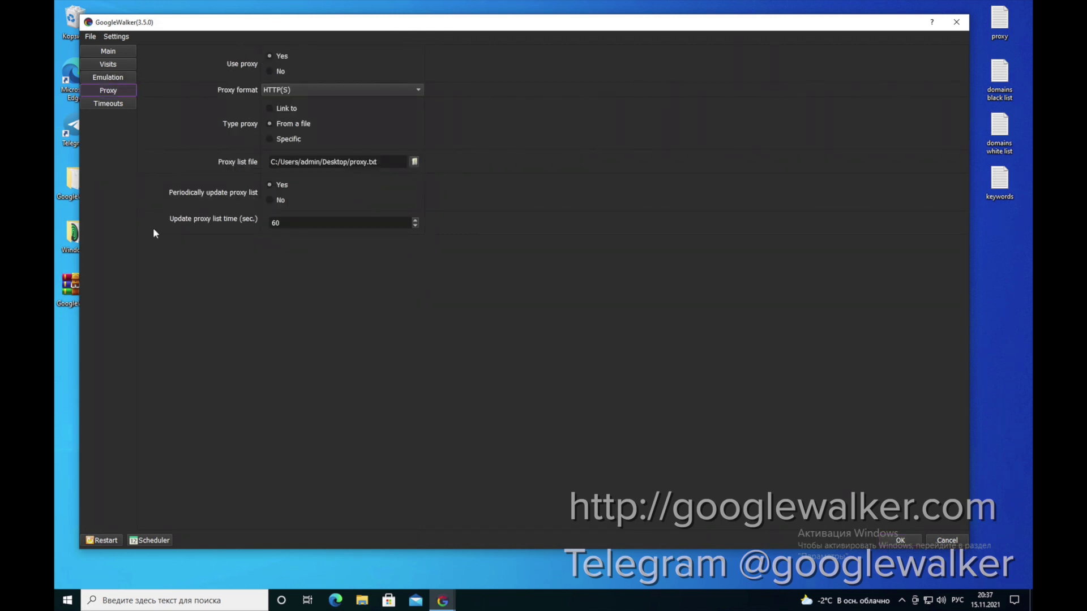
{"action": "left_click", "coordinate": [308, 89]}
{"action": "left_click", "coordinate": [326, 77]}
{"action": "left_click", "coordinate": [338, 88]}
{"action": "left_click", "coordinate": [319, 105]}
{"action": "left_click", "coordinate": [270, 109]}
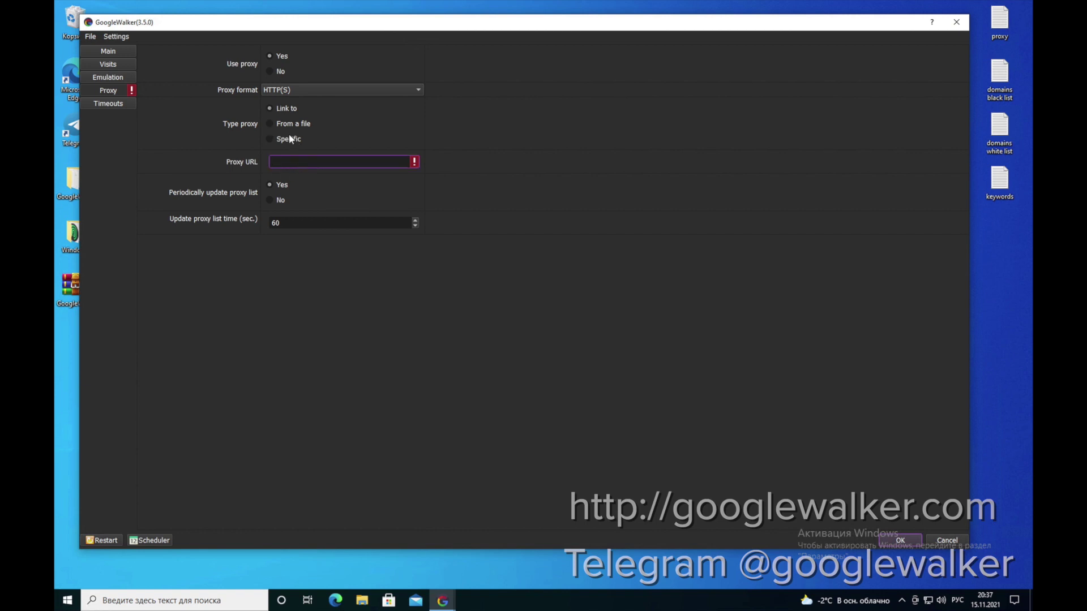
{"action": "left_click", "coordinate": [278, 126]}
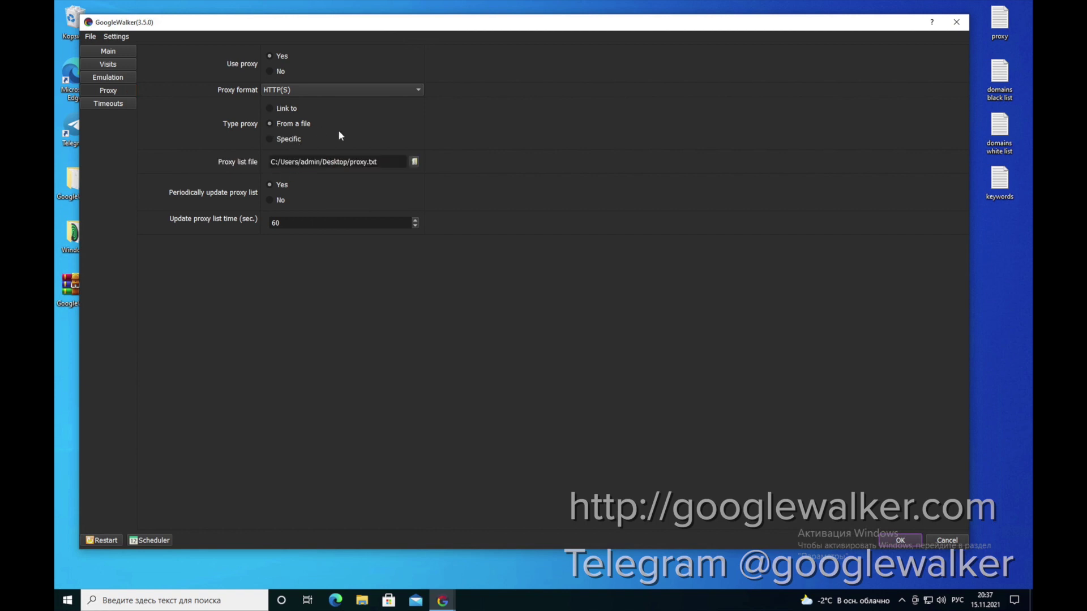
Open the proxy text file from the desktop, examine the format of its entries, and close it
{"action": "left_click", "coordinate": [998, 23]}
{"action": "double_click", "coordinate": [998, 24]}
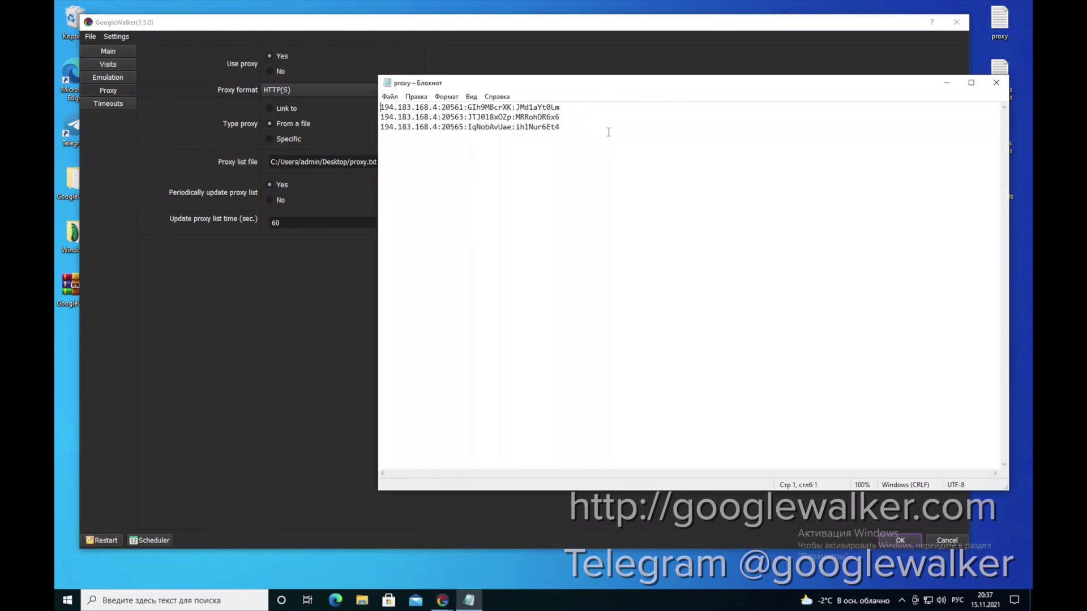
{"action": "left_click", "coordinate": [997, 83]}
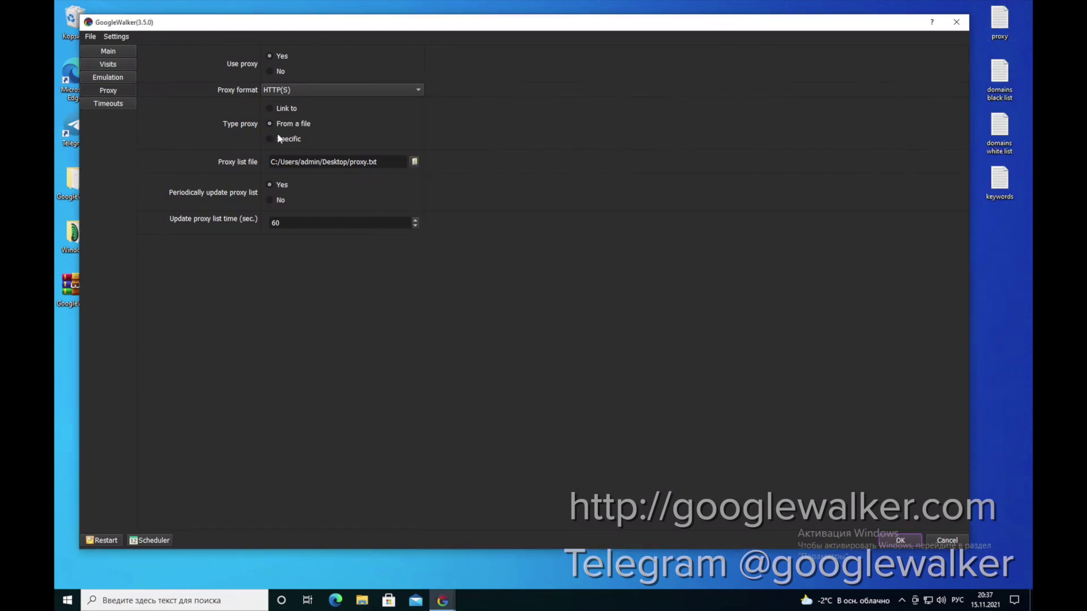
View the Specific proxy type's ip:port field and return the proxy type to From a file
{"action": "left_click", "coordinate": [277, 138]}
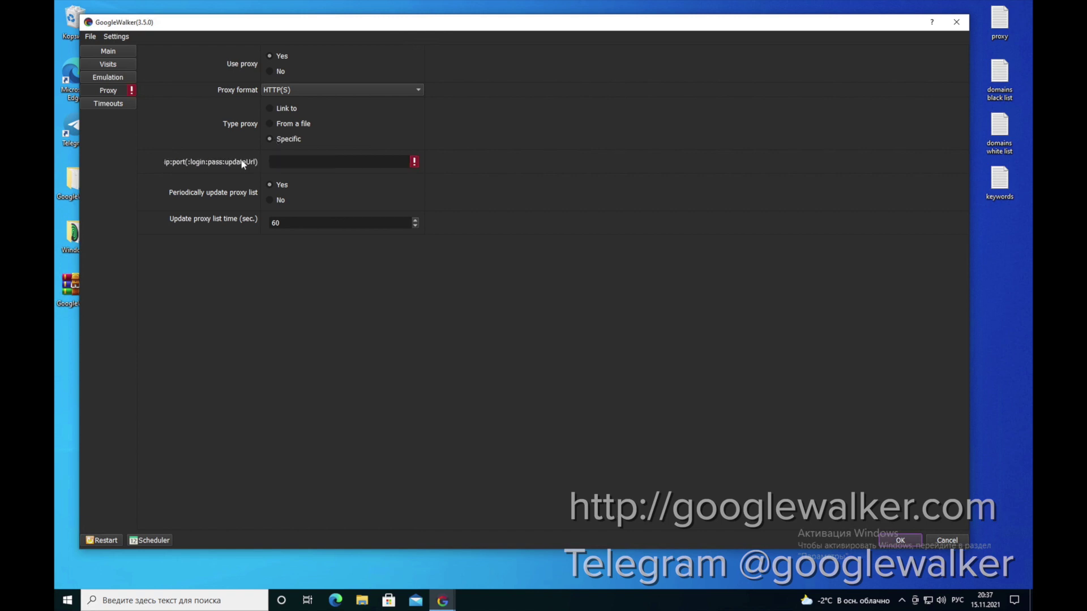
{"action": "left_click", "coordinate": [306, 163]}
{"action": "left_click", "coordinate": [270, 123]}
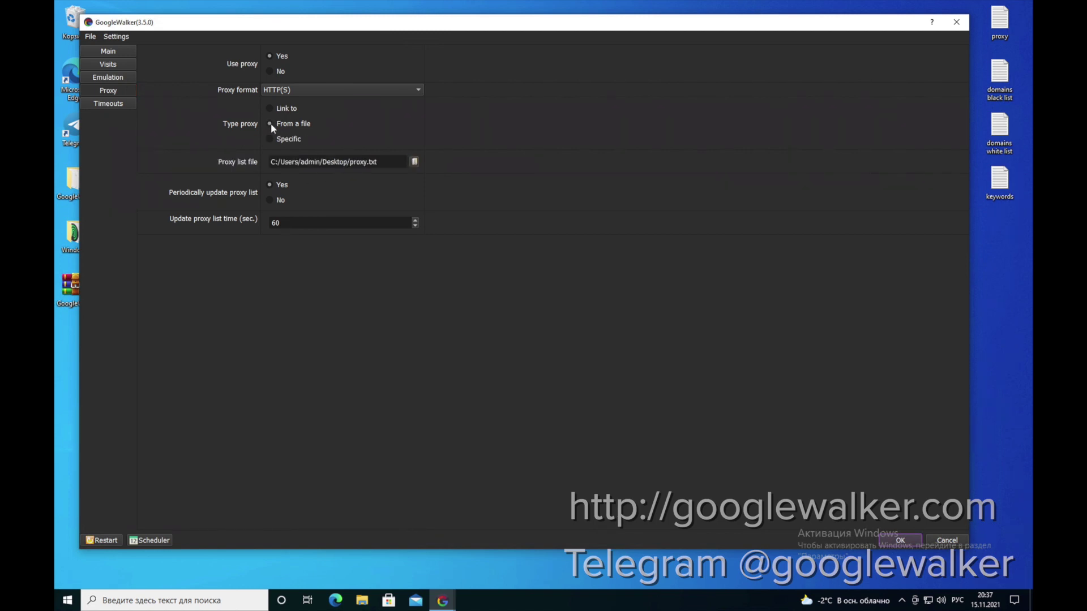
Review the Timeouts settings and turn on the display of advanced options
{"action": "left_click", "coordinate": [104, 107]}
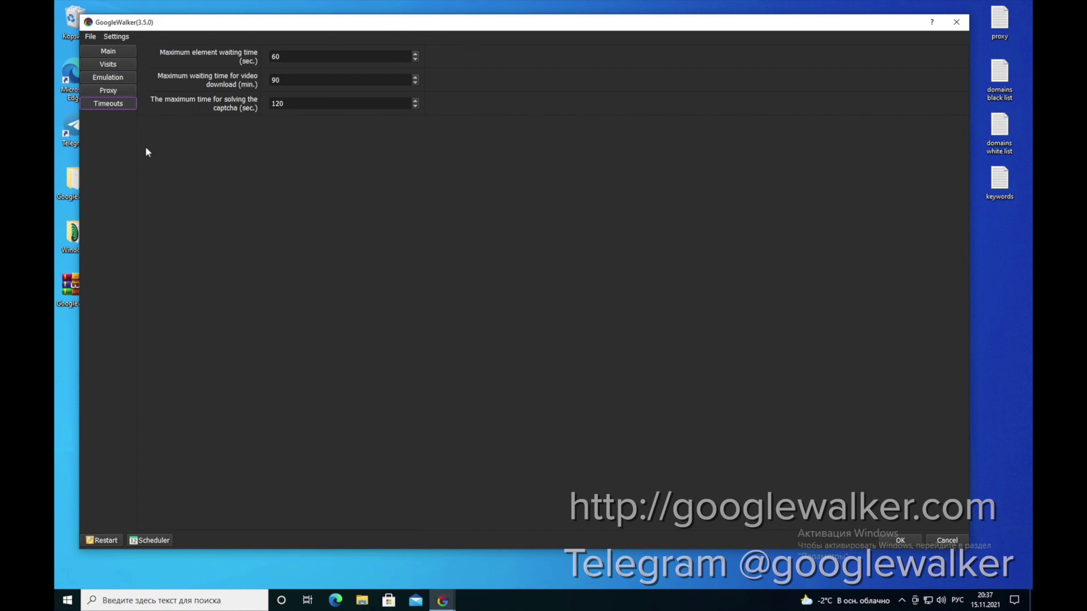
{"action": "left_click", "coordinate": [117, 37]}
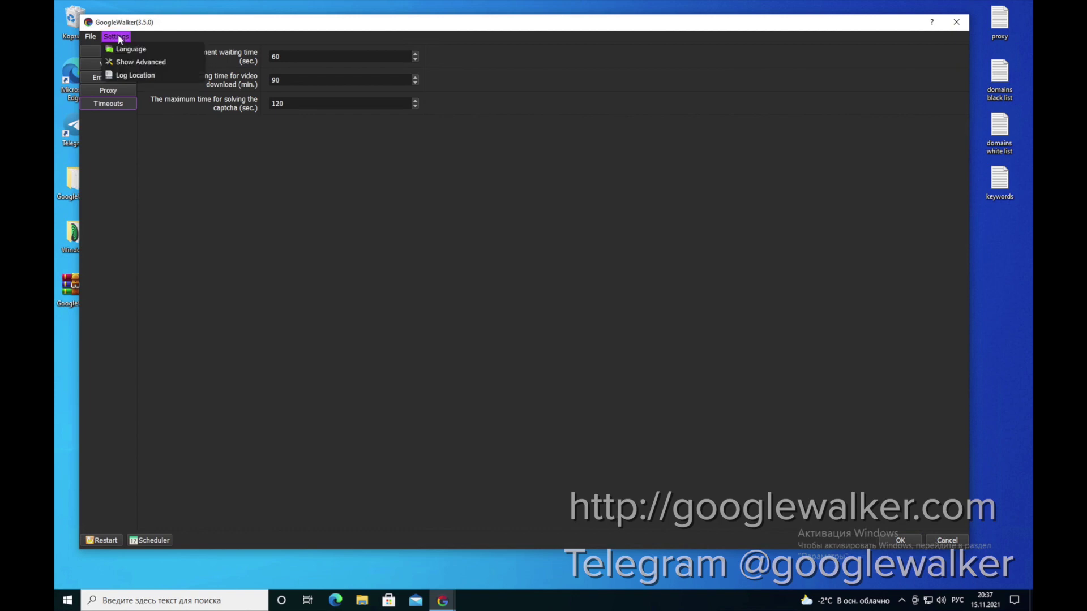
{"action": "left_click", "coordinate": [137, 62]}
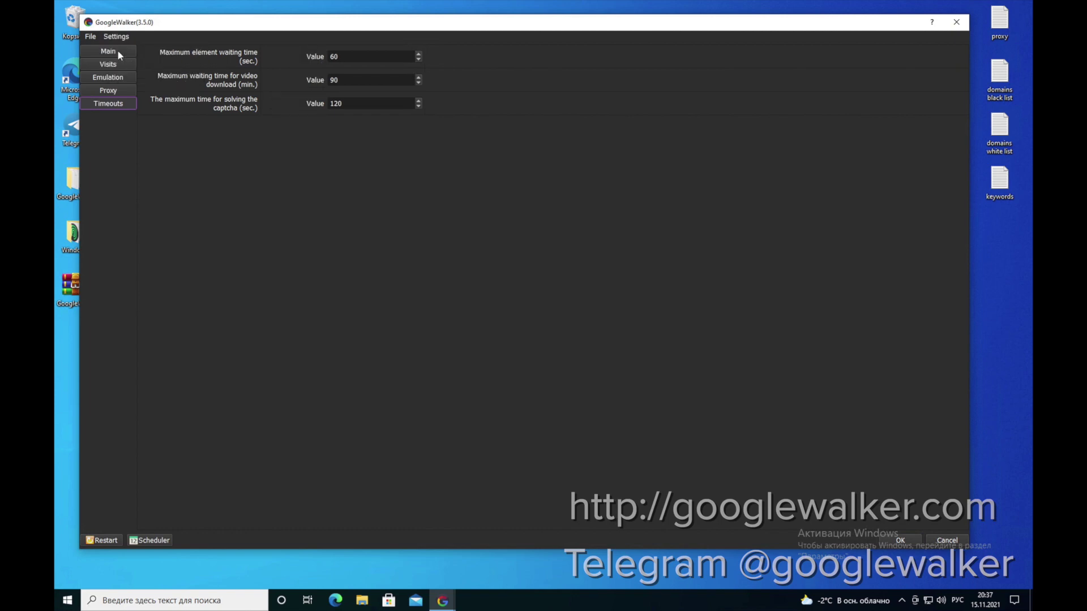
Examine the advanced options in the Main, Visits, Emulation and Proxy settings
{"action": "left_click", "coordinate": [117, 51]}
{"action": "scroll", "coordinate": [332, 250], "scroll_direction": "down", "scroll_amount": 1}
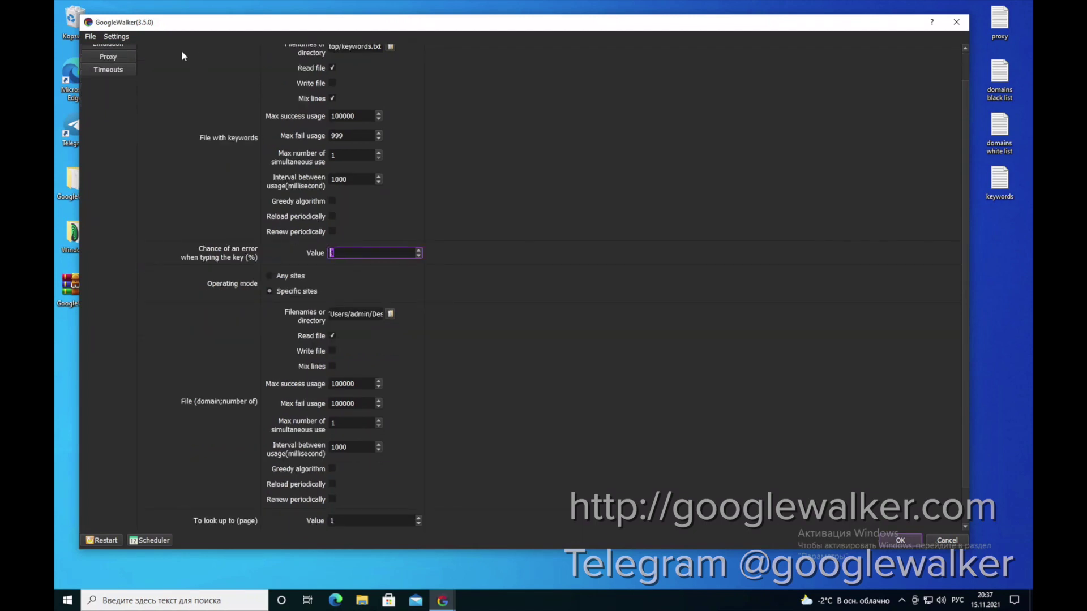
{"action": "scroll", "coordinate": [124, 131], "scroll_direction": "up", "scroll_amount": 1}
{"action": "left_click", "coordinate": [113, 66]}
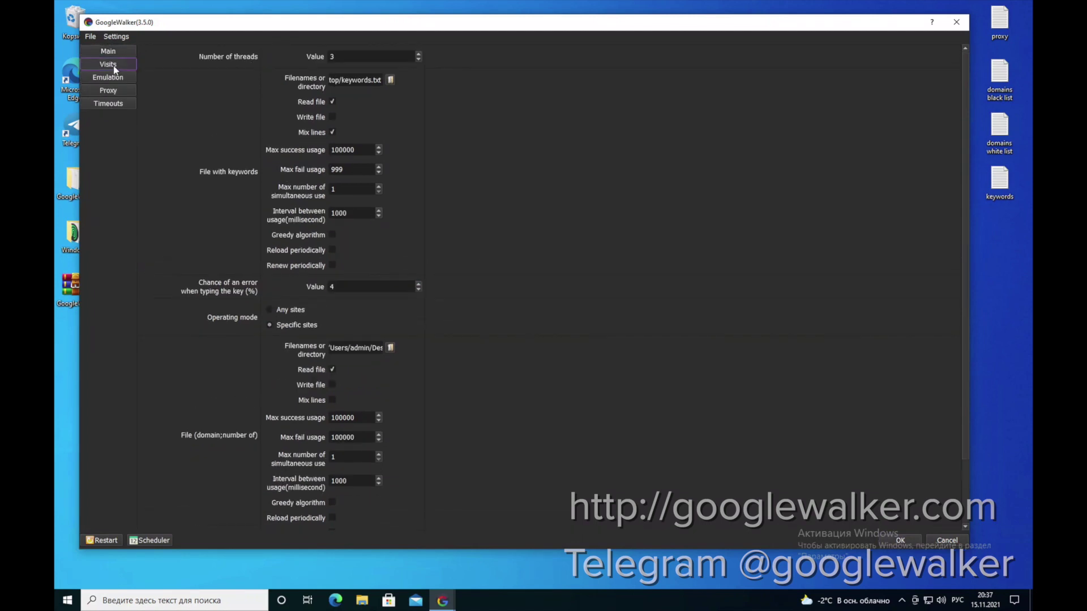
{"action": "left_click", "coordinate": [119, 79]}
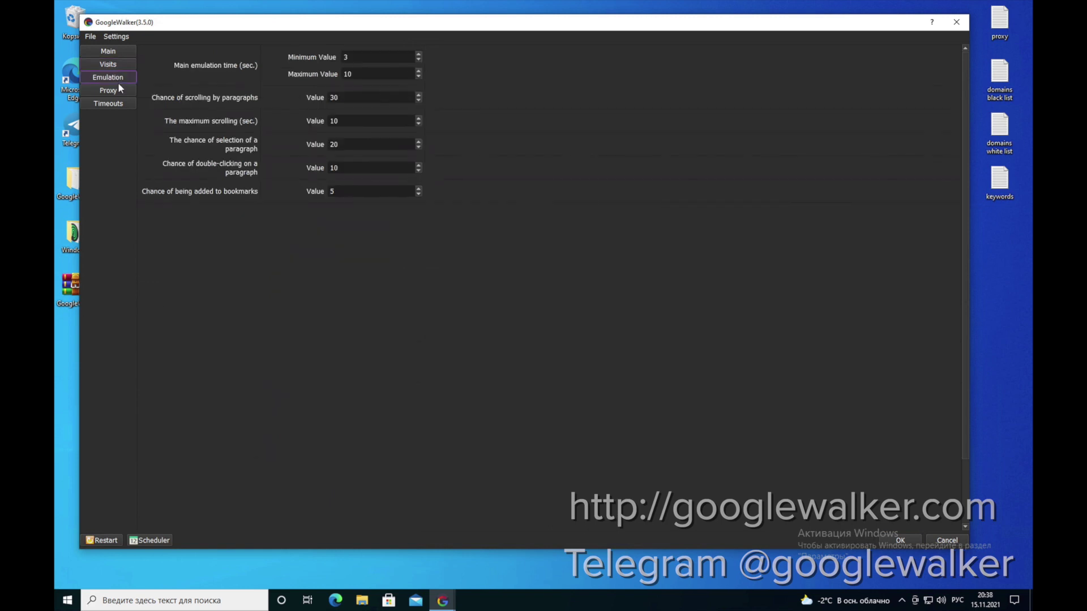
{"action": "left_click", "coordinate": [121, 92]}
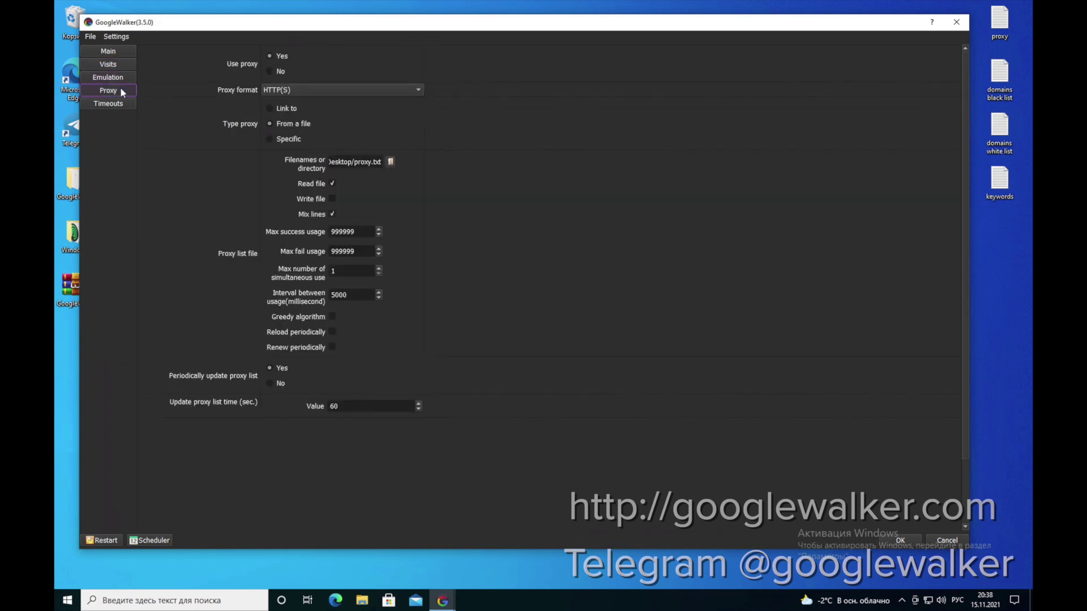
Hide the advanced options and close the settings window
{"action": "left_click", "coordinate": [118, 107]}
{"action": "left_click", "coordinate": [116, 36]}
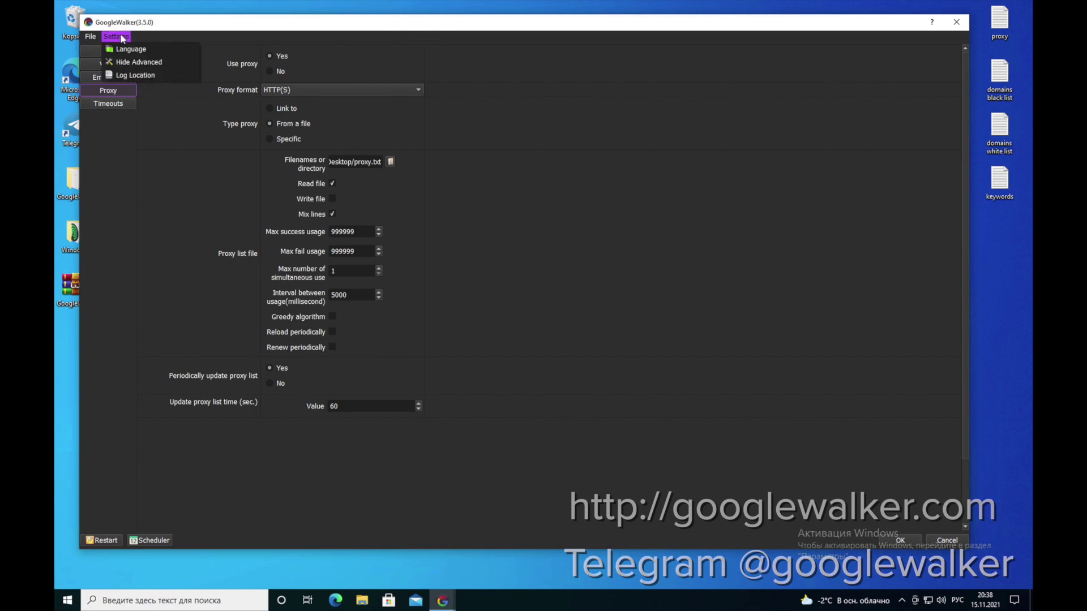
{"action": "left_click", "coordinate": [132, 60]}
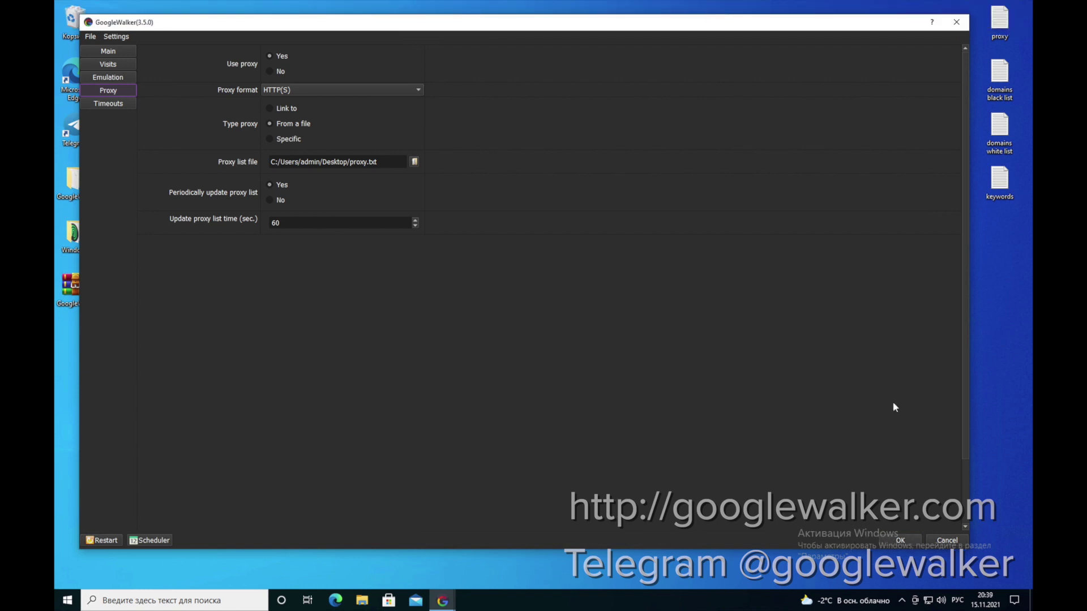
{"action": "key", "text": "Tab"}
{"action": "left_click", "coordinate": [958, 25]}
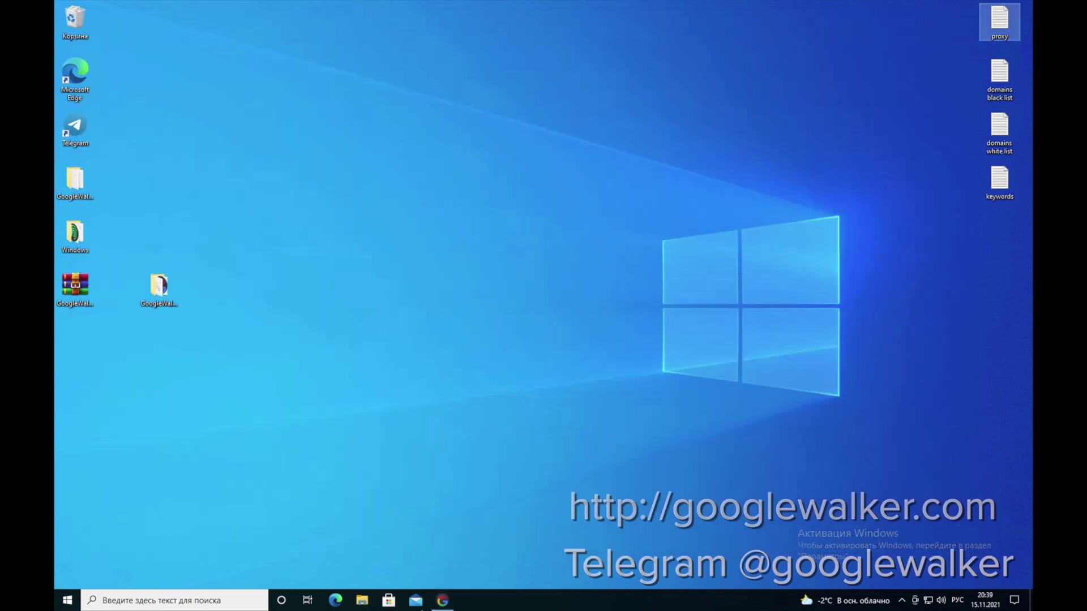
Bring up the running GoogleWalker window and widen it on both sides
{"action": "left_click", "coordinate": [443, 601]}
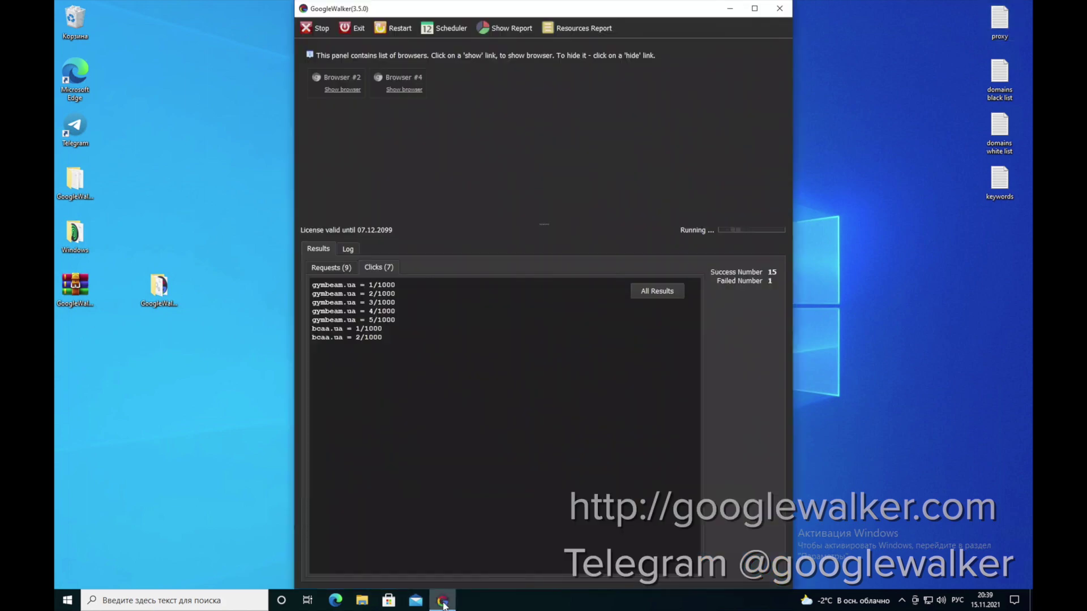
{"action": "left_click_drag", "start_coordinate": [295, 163], "coordinate": [134, 168]}
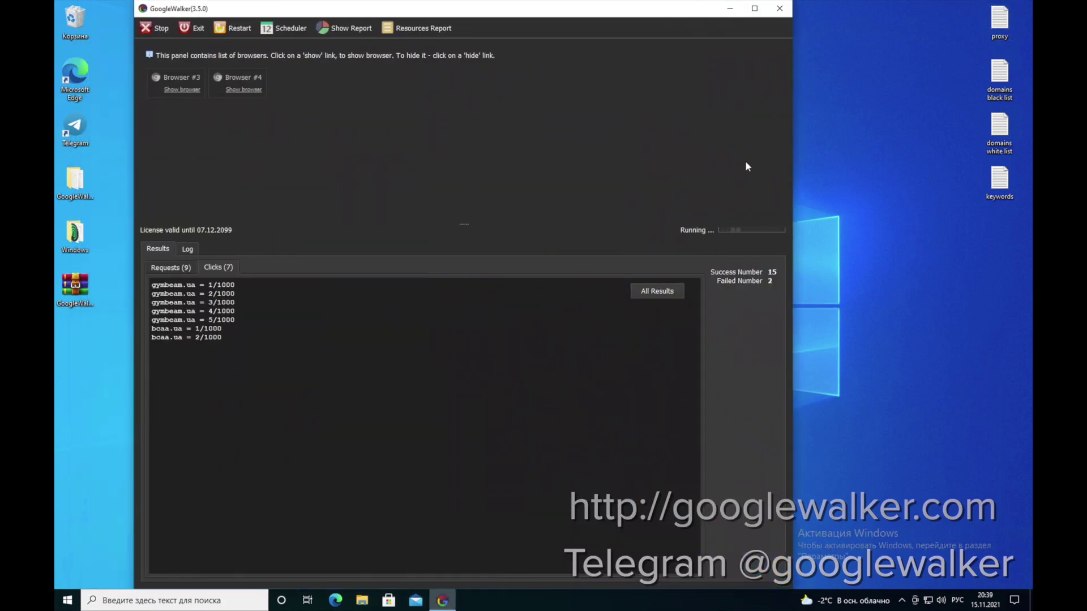
{"action": "left_click_drag", "start_coordinate": [793, 175], "coordinate": [848, 171]}
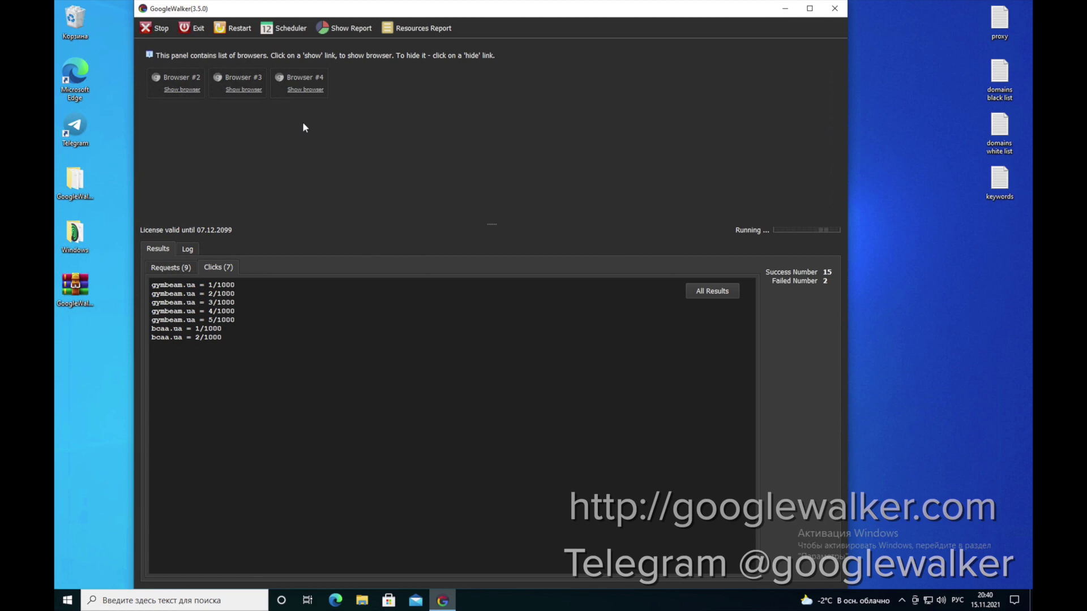
Show Browser #2, Browser #3 and Browser #4, moving the latter two windows clear of the browser list
{"action": "left_click", "coordinate": [177, 90]}
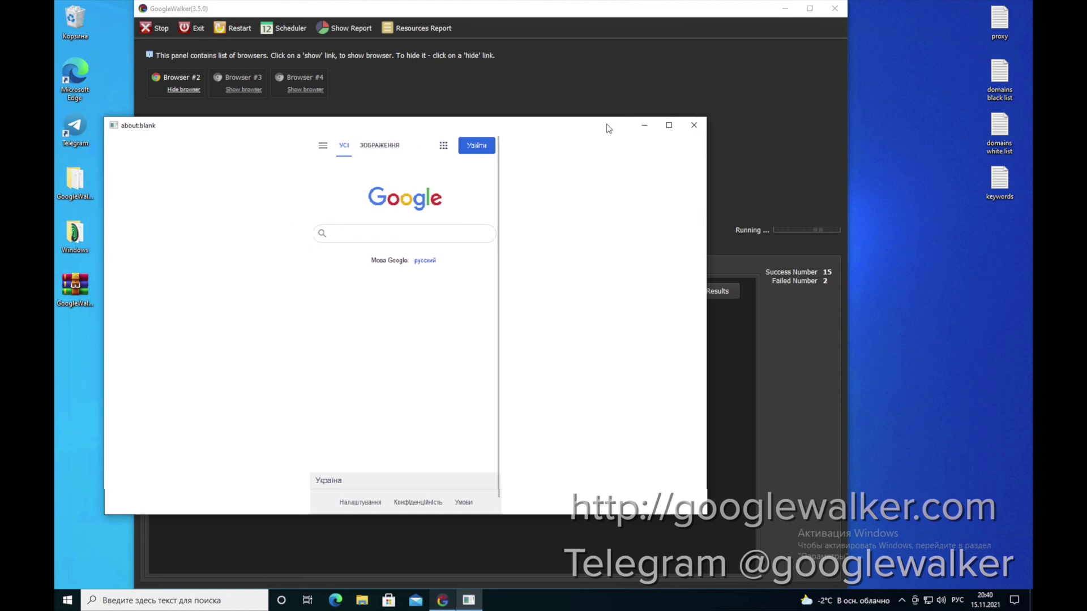
{"action": "left_click", "coordinate": [246, 91]}
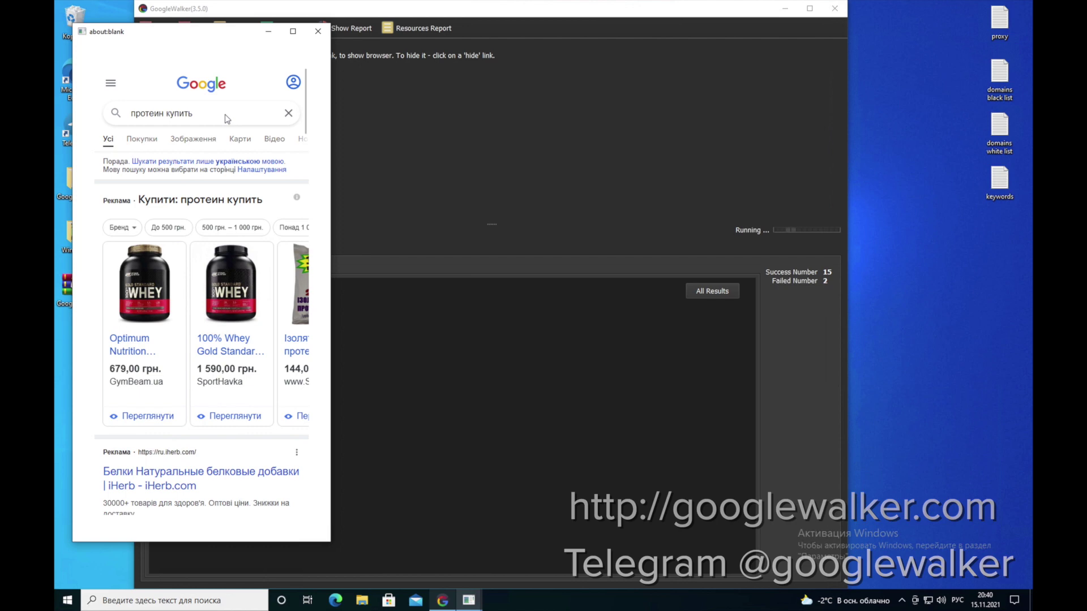
{"action": "left_click_drag", "start_coordinate": [237, 31], "coordinate": [745, 28]}
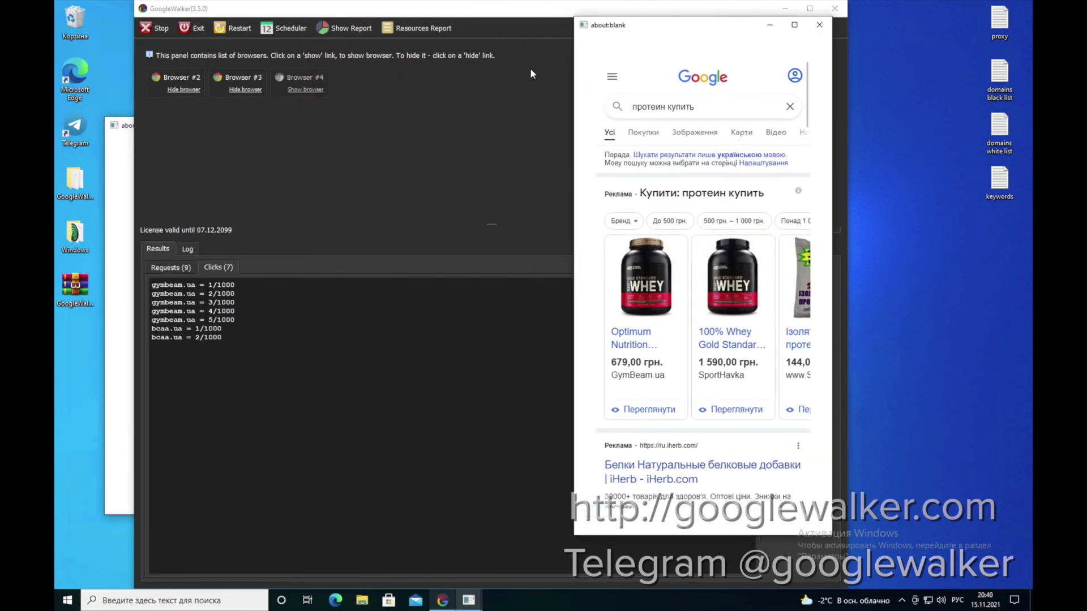
{"action": "left_click", "coordinate": [312, 91]}
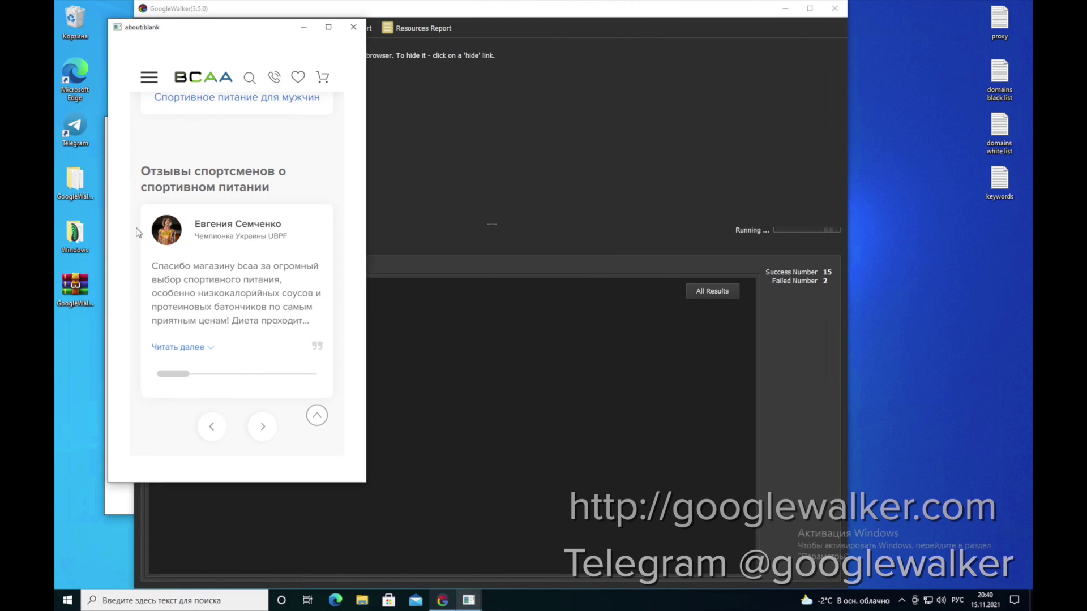
{"action": "left_click_drag", "start_coordinate": [274, 28], "coordinate": [515, 58]}
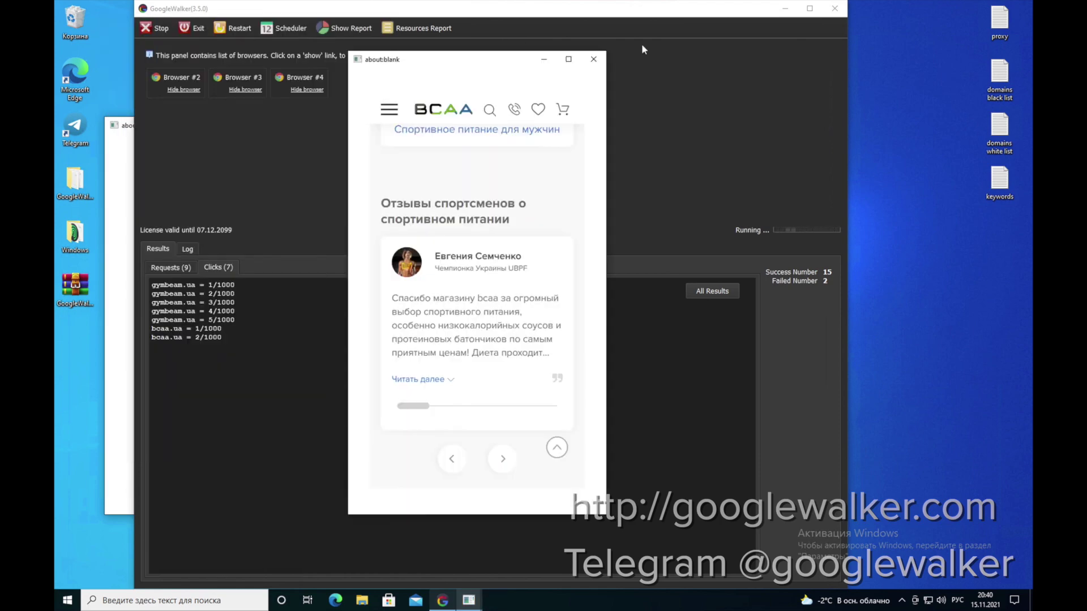
Minimize the main window and spread the three browser windows across the desktop to watch their activity
{"action": "left_click", "coordinate": [785, 9]}
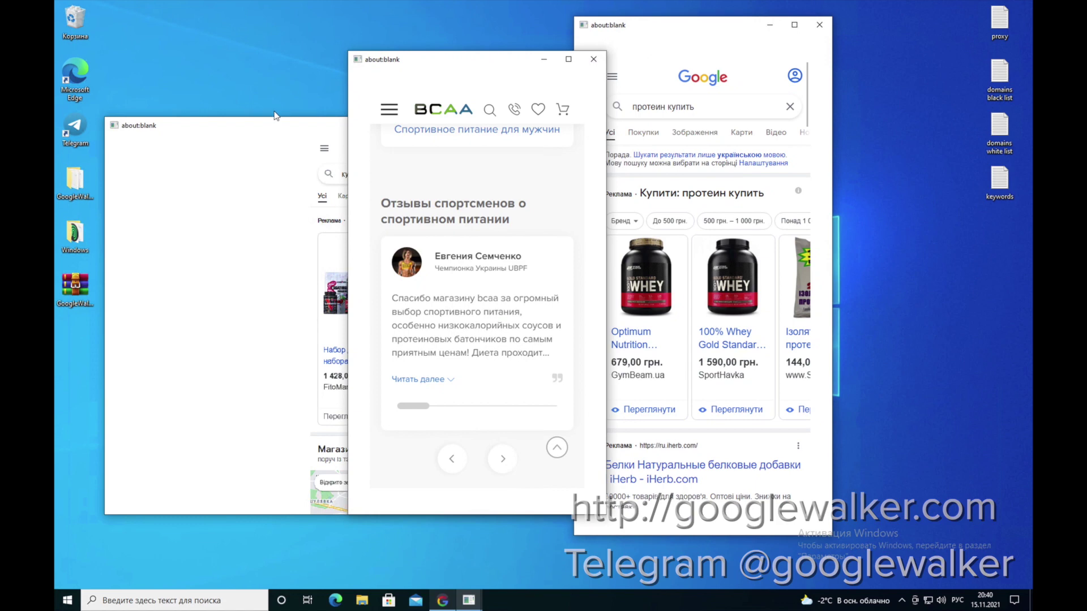
{"action": "left_click_drag", "start_coordinate": [253, 123], "coordinate": [203, 78]}
{"action": "scroll", "coordinate": [656, 95], "scroll_direction": "down", "scroll_amount": 1}
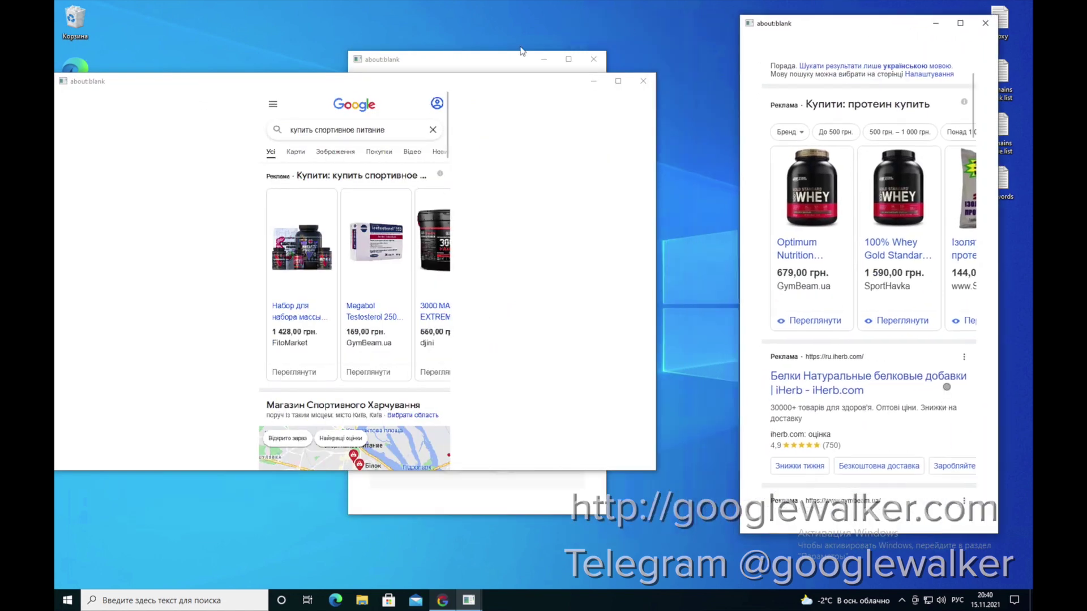
{"action": "left_click_drag", "start_coordinate": [522, 51], "coordinate": [611, 34]}
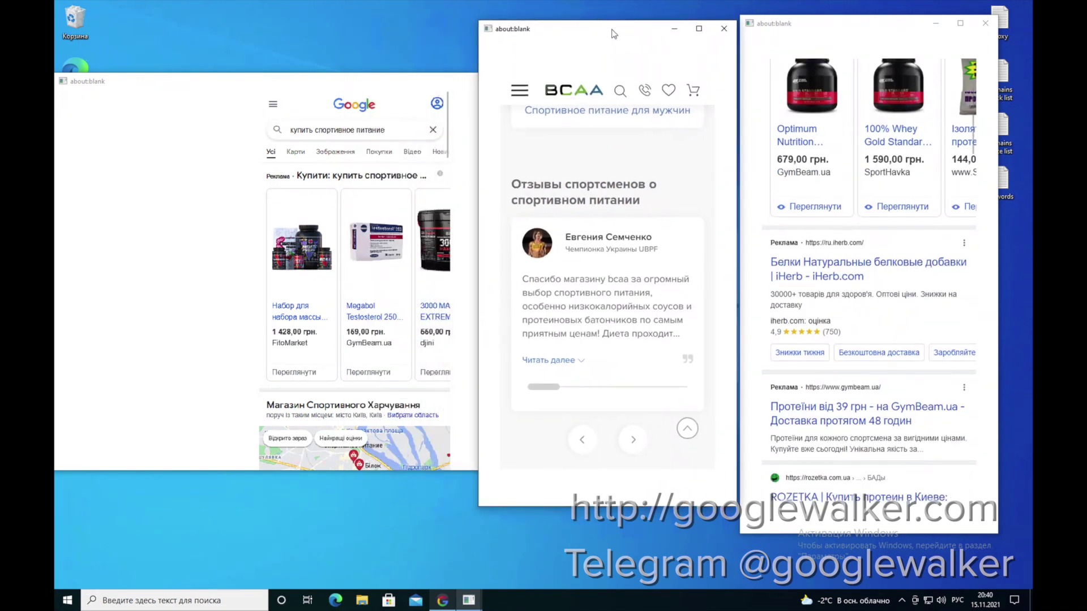
{"action": "left_click_drag", "start_coordinate": [213, 80], "coordinate": [164, 68]}
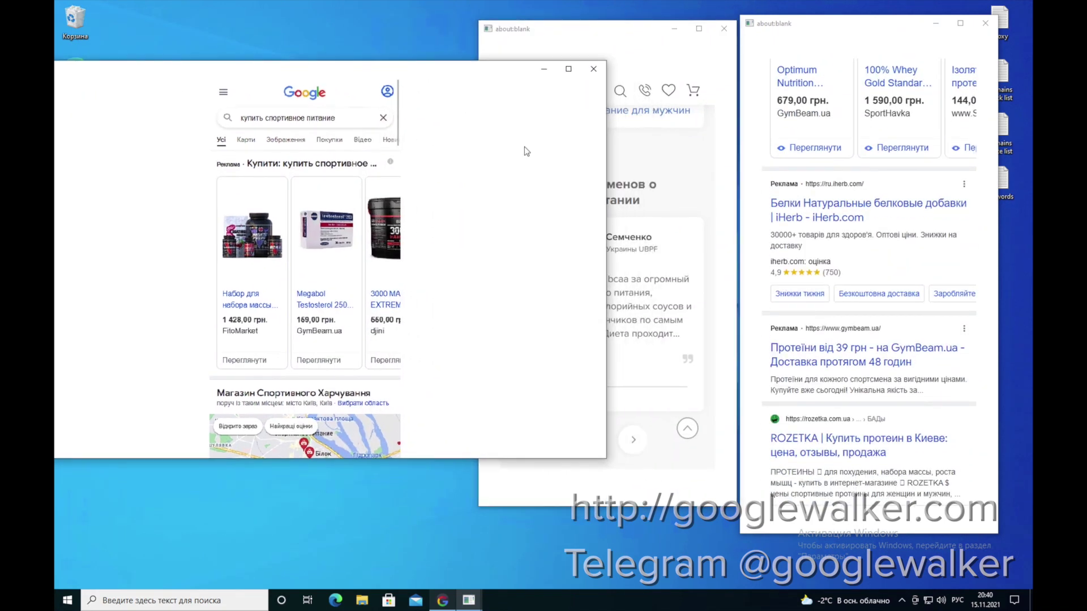
Close the three browser windows and restore the main GoogleWalker window
{"action": "left_click", "coordinate": [599, 71]}
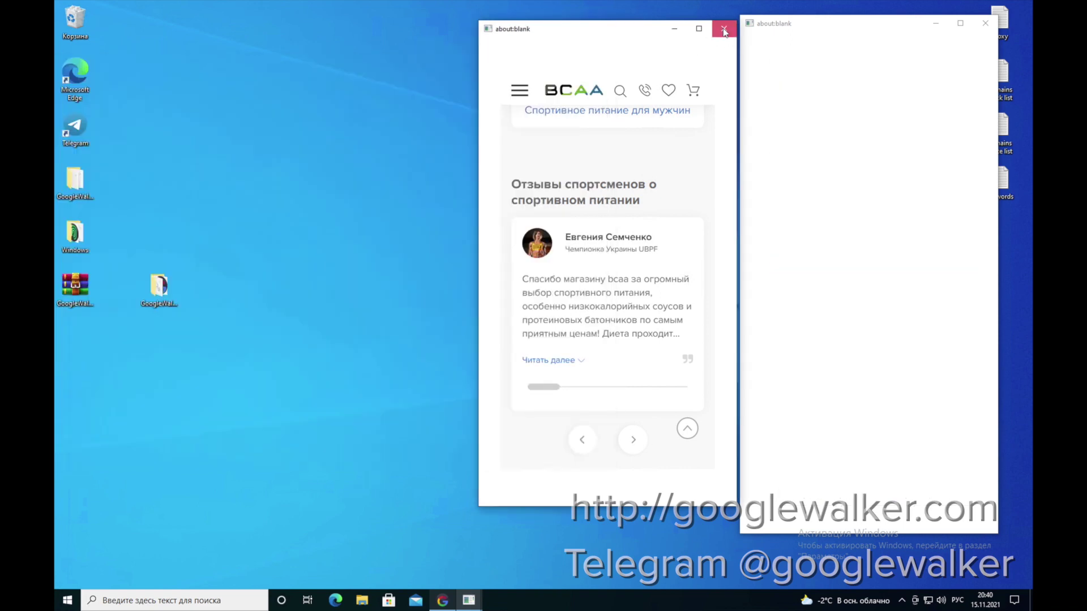
{"action": "left_click", "coordinate": [724, 30]}
{"action": "left_click", "coordinate": [986, 23]}
{"action": "left_click", "coordinate": [444, 602]}
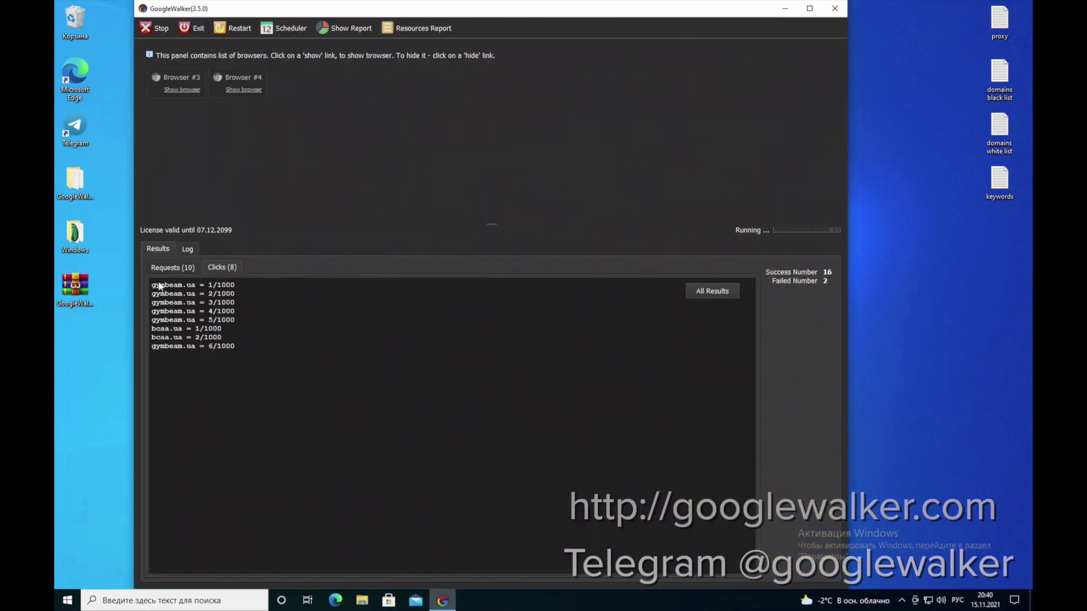
Display the log and look through its earlier and most recent thread entries
{"action": "left_click", "coordinate": [189, 251]}
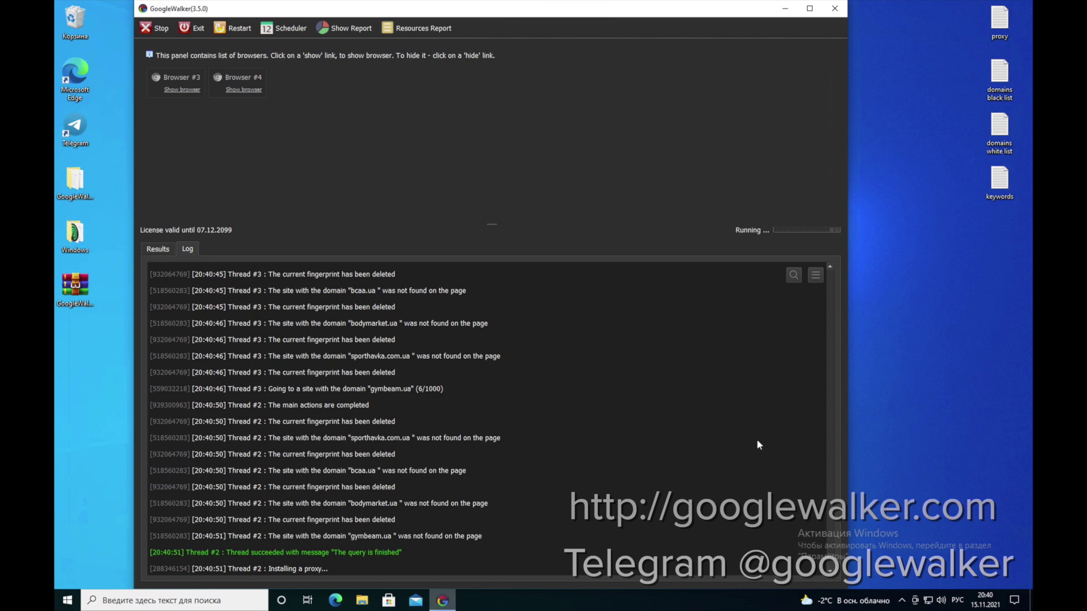
{"action": "scroll", "coordinate": [831, 510], "scroll_direction": "up", "scroll_amount": 15}
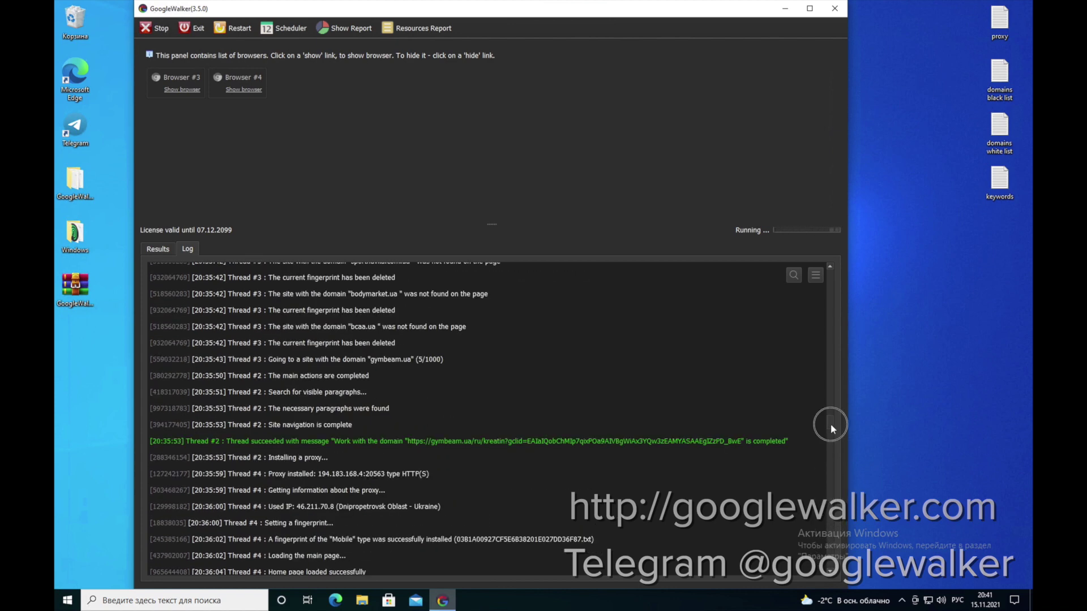
{"action": "left_click_drag", "start_coordinate": [830, 423], "coordinate": [832, 568]}
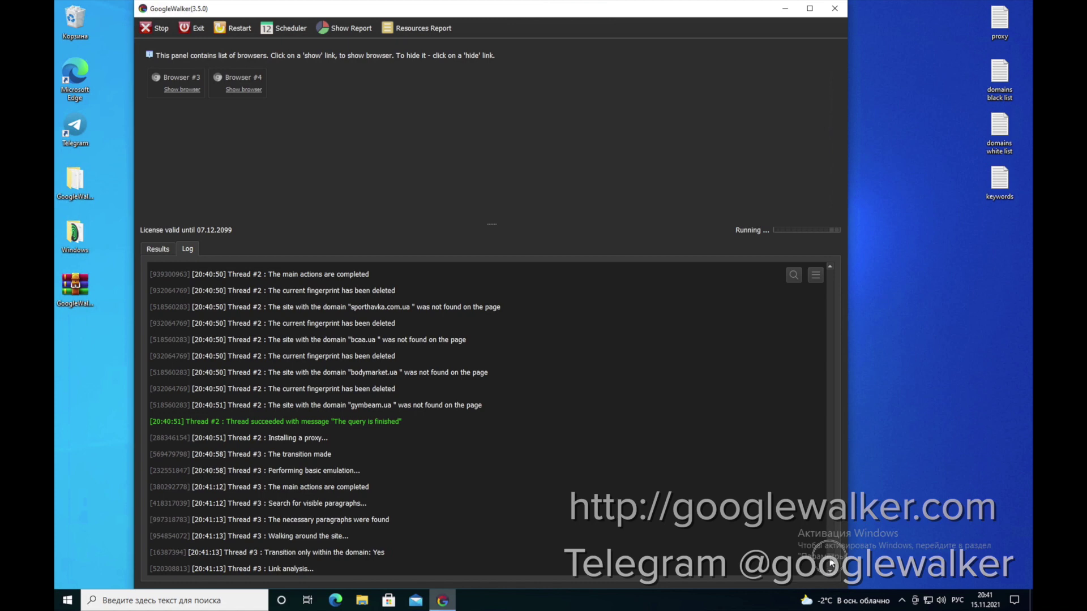
{"action": "left_click", "coordinate": [826, 512]}
{"action": "left_click_drag", "start_coordinate": [826, 511], "coordinate": [824, 475]}
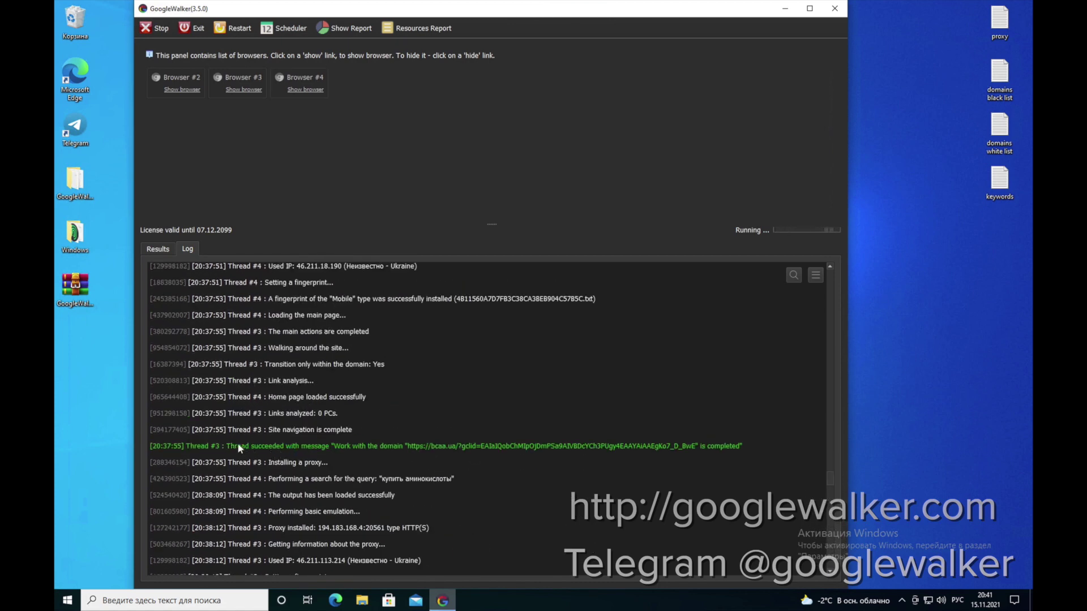
Examine the log entries for the installed proxy, mobile fingerprint, search query and completed work on a domain, highlighting each
{"action": "left_click_drag", "start_coordinate": [237, 446], "coordinate": [715, 442]}
{"action": "left_click_drag", "start_coordinate": [319, 385], "coordinate": [400, 385]}
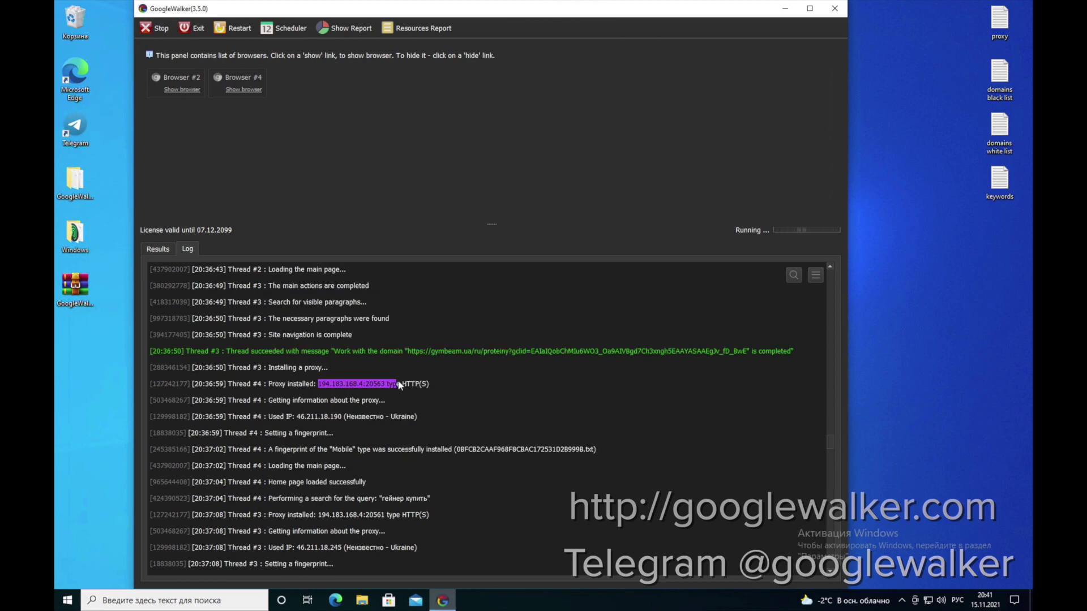
{"action": "left_click_drag", "start_coordinate": [458, 450], "coordinate": [541, 457]}
{"action": "left_click_drag", "start_coordinate": [383, 501], "coordinate": [424, 501]}
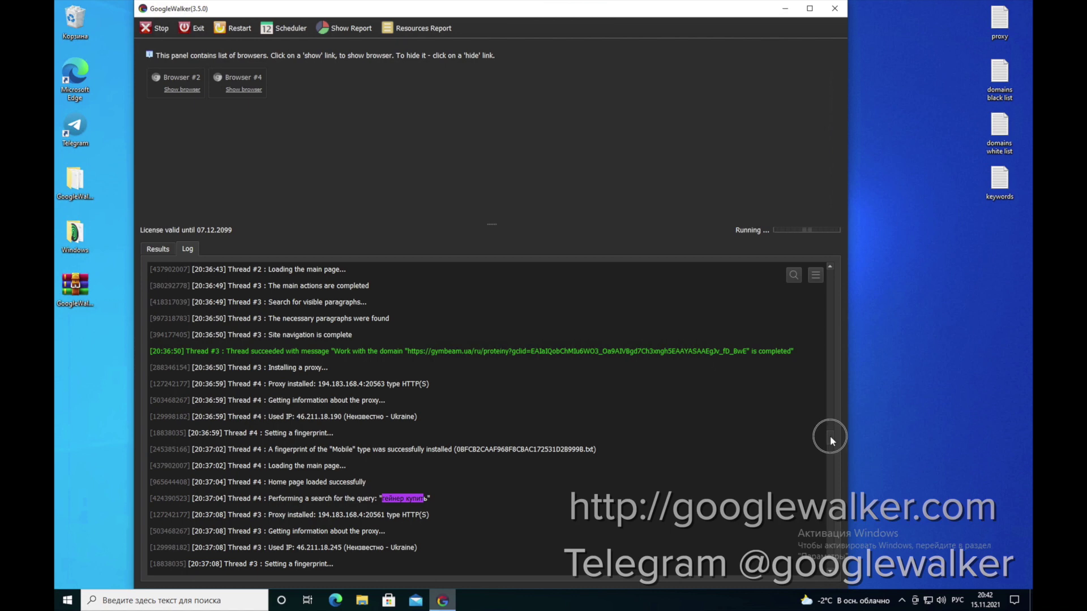
{"action": "left_click_drag", "start_coordinate": [830, 436], "coordinate": [832, 448]}
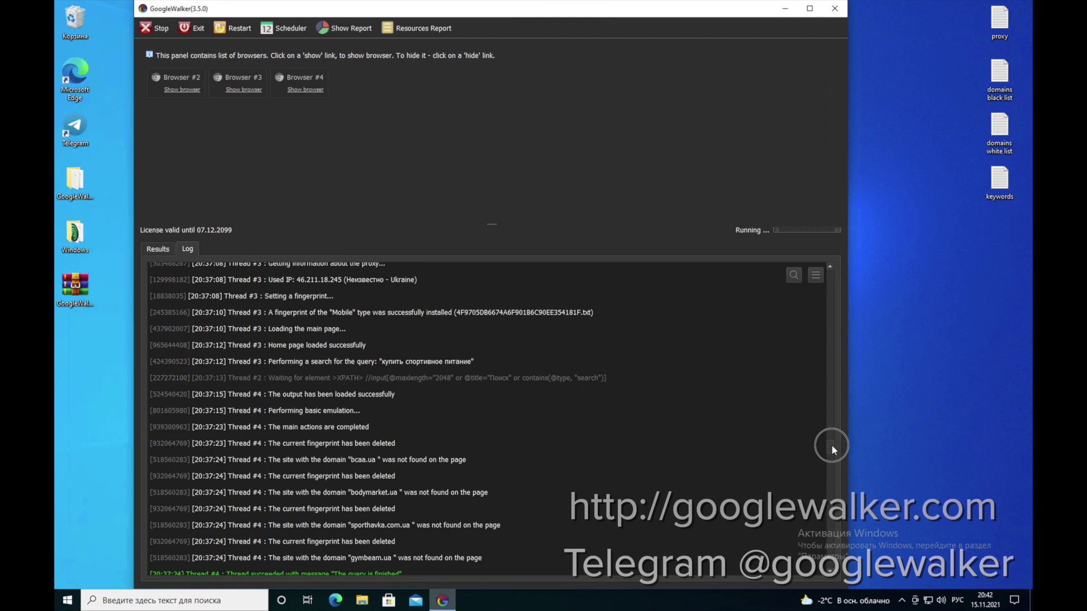
{"action": "left_click_drag", "start_coordinate": [833, 450], "coordinate": [832, 460]}
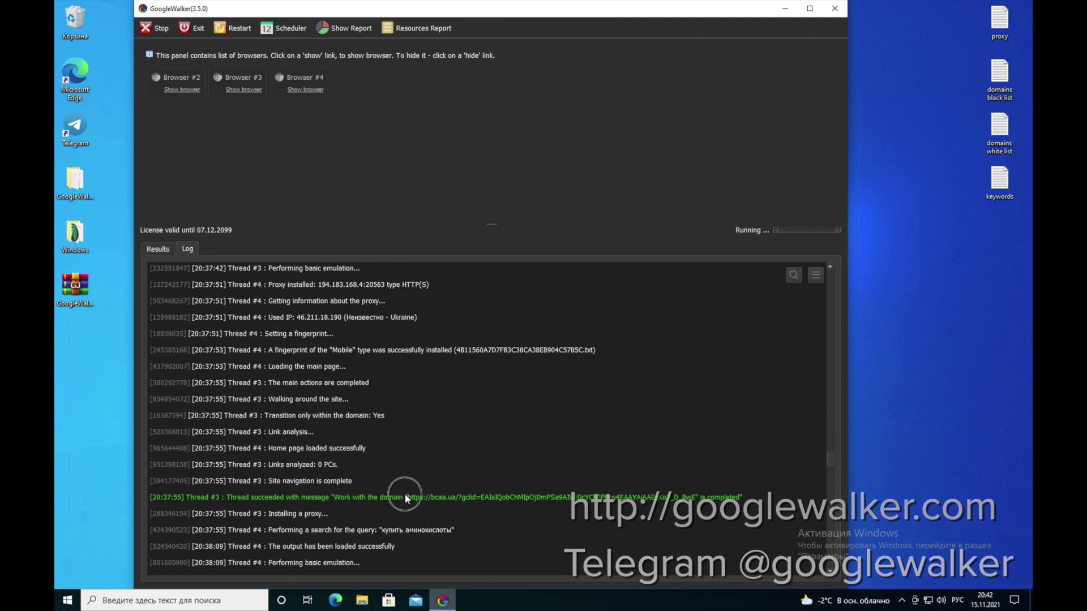
{"action": "left_click_drag", "start_coordinate": [404, 498], "coordinate": [711, 498]}
Review the Clicks and Requests lists in the results, highlighting all entries in each
{"action": "left_click", "coordinate": [158, 249]}
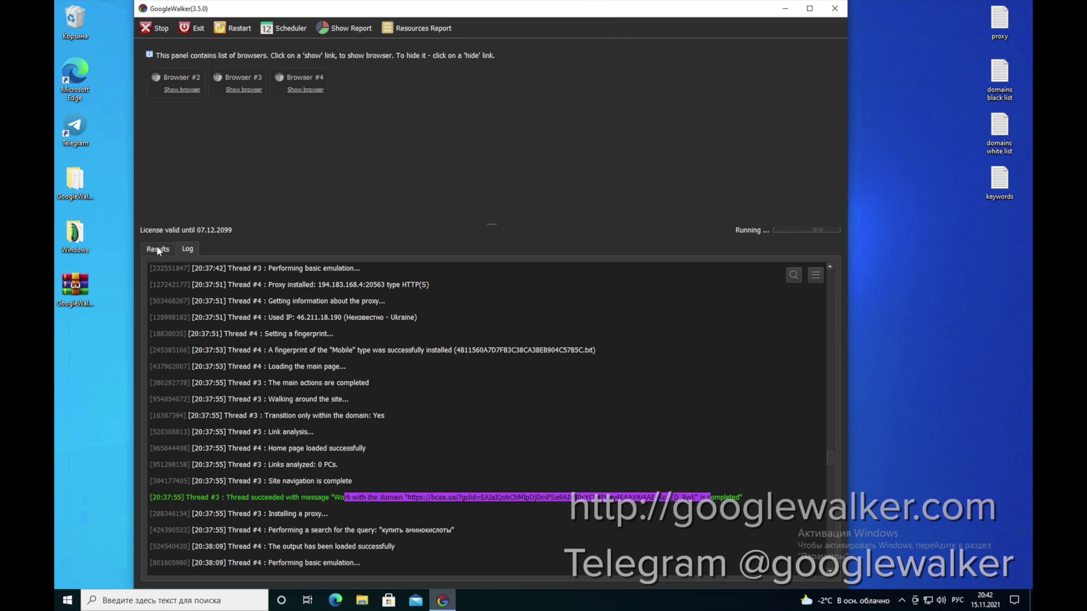
{"action": "left_click", "coordinate": [173, 269]}
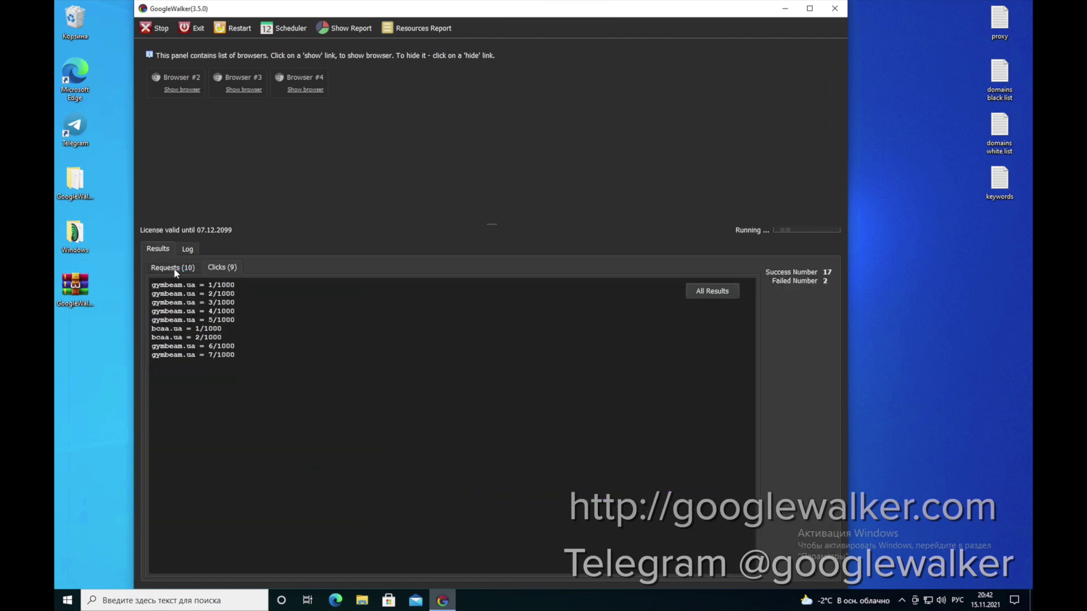
{"action": "left_click", "coordinate": [223, 269]}
{"action": "left_click_drag", "start_coordinate": [240, 351], "coordinate": [131, 279]}
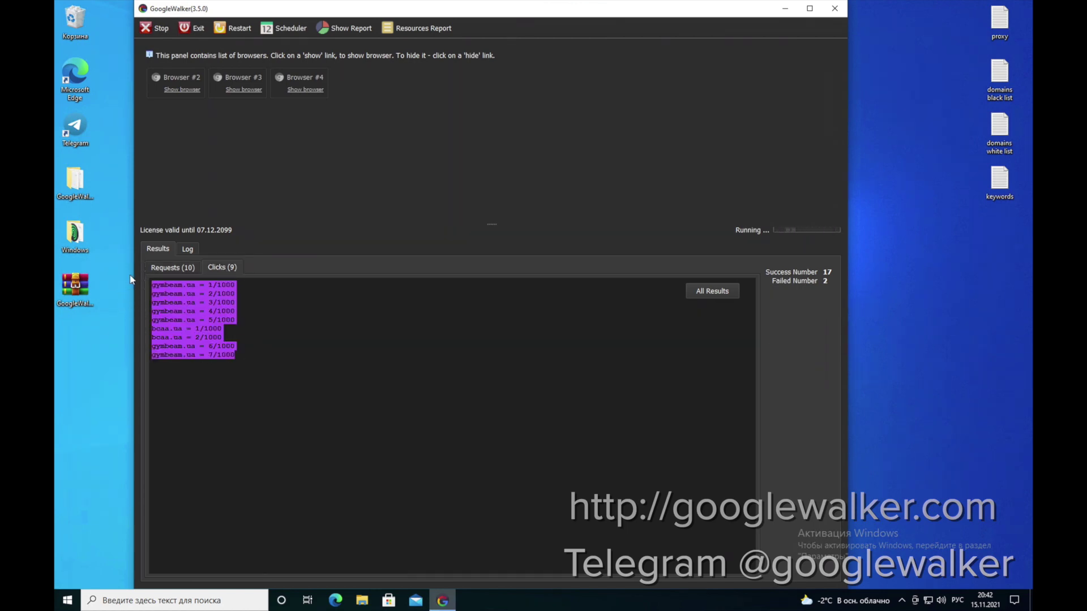
{"action": "left_click", "coordinate": [176, 267]}
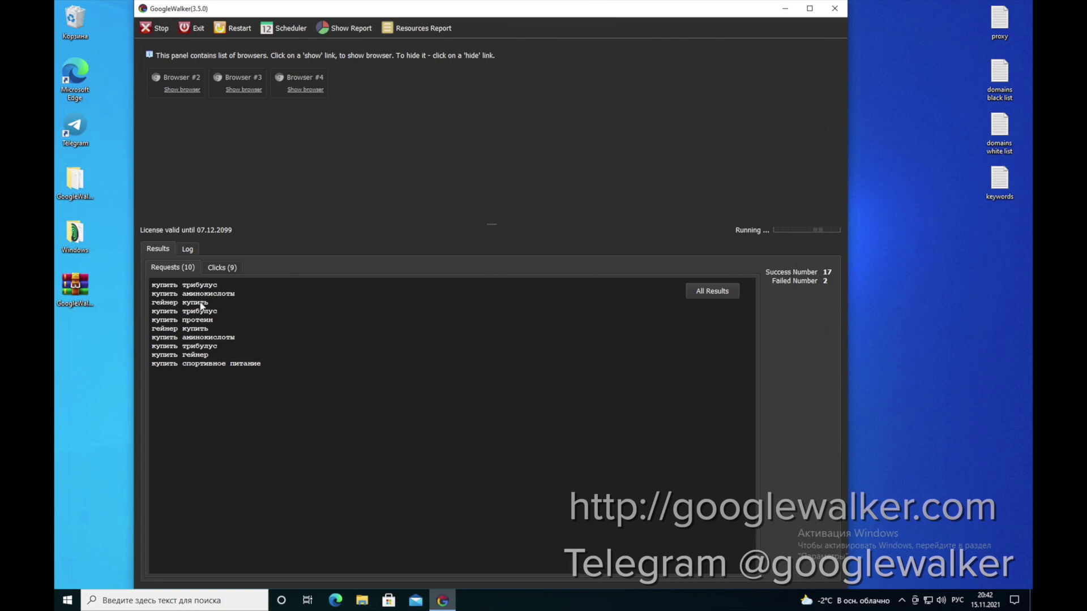
{"action": "left_click_drag", "start_coordinate": [269, 365], "coordinate": [136, 292]}
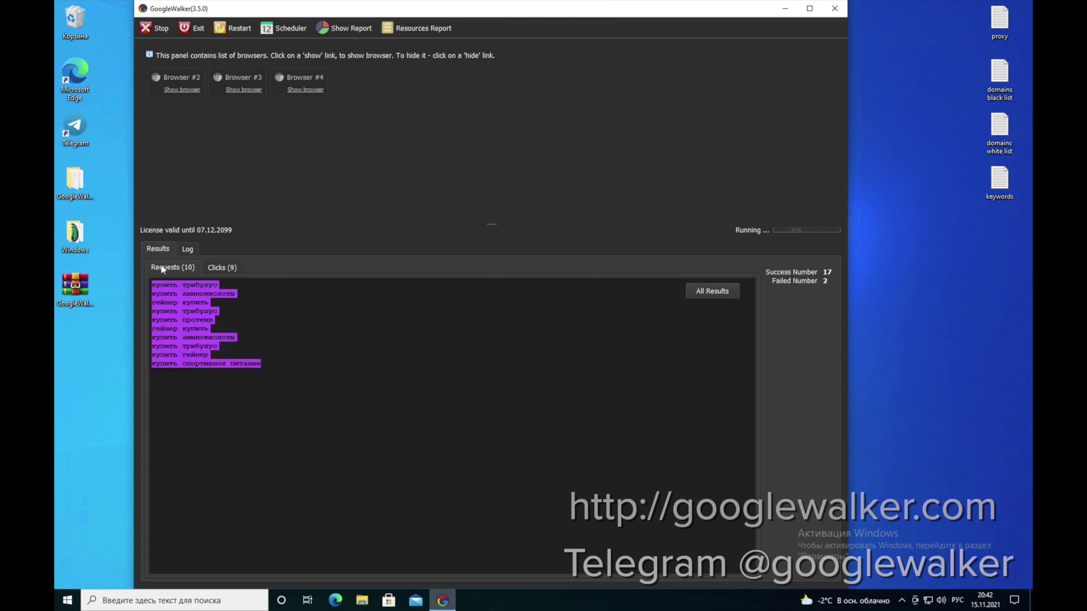
Open the log as a text file in Notepad, look at its entries, and close it
{"action": "left_click", "coordinate": [186, 251]}
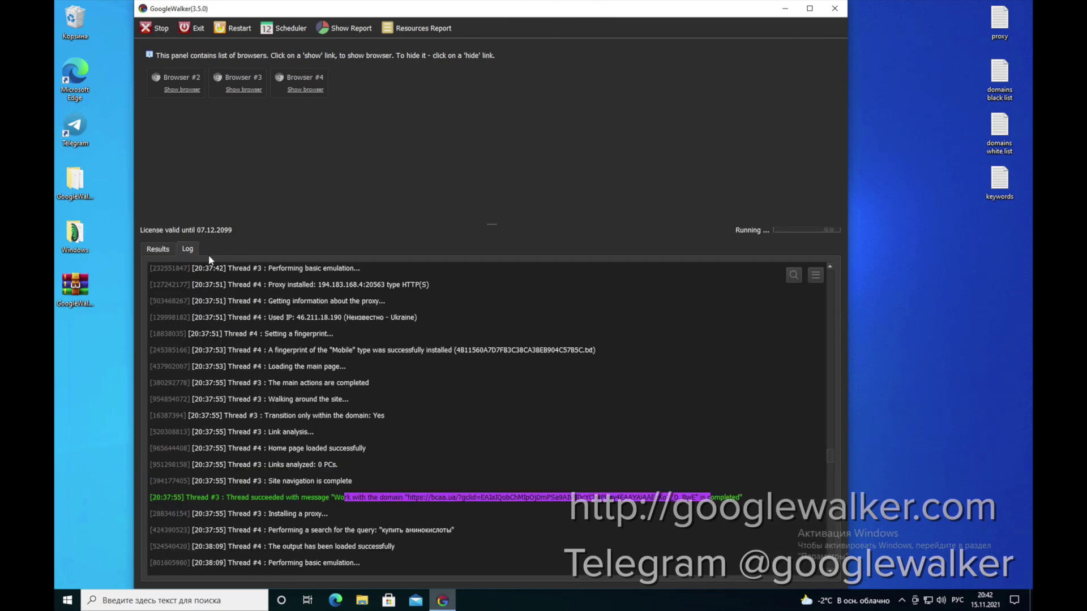
{"action": "left_click", "coordinate": [815, 275]}
{"action": "left_click", "coordinate": [827, 288]}
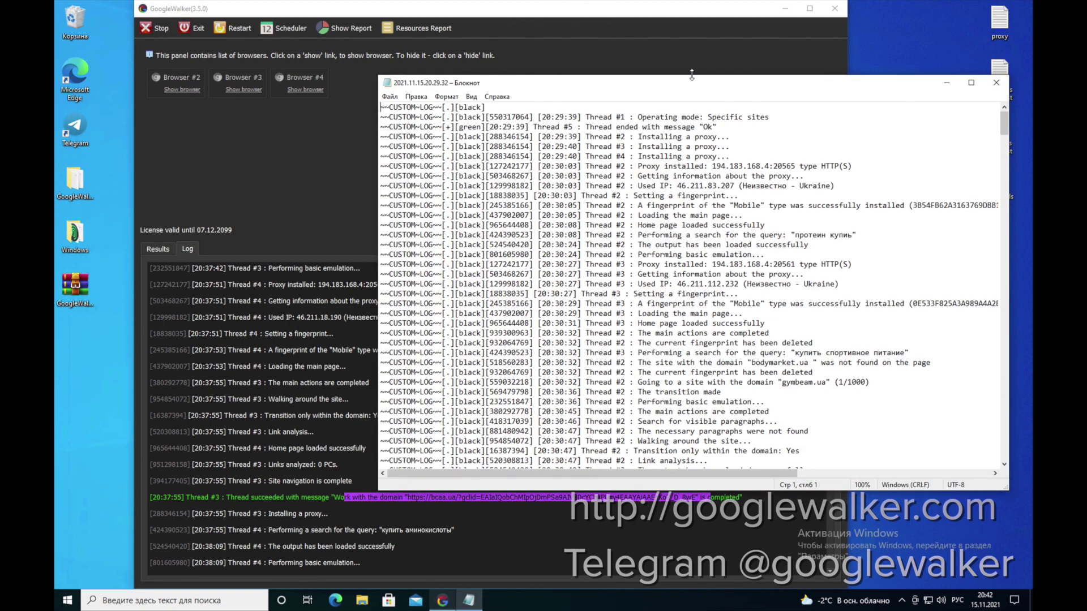
{"action": "left_click", "coordinate": [682, 85]}
{"action": "left_click_drag", "start_coordinate": [682, 85], "coordinate": [523, 65]}
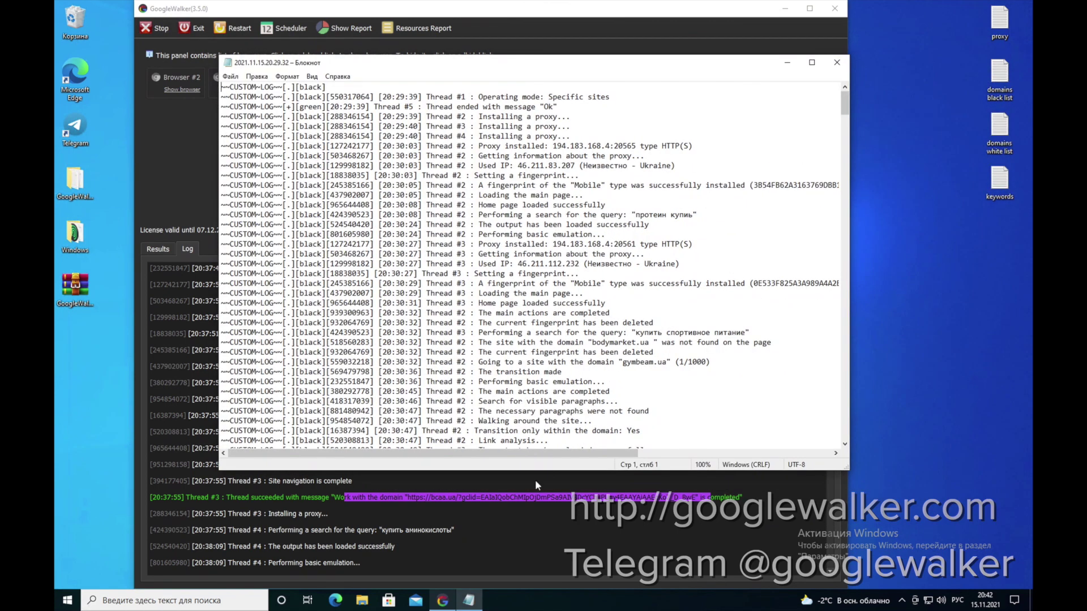
{"action": "left_click", "coordinate": [836, 63]}
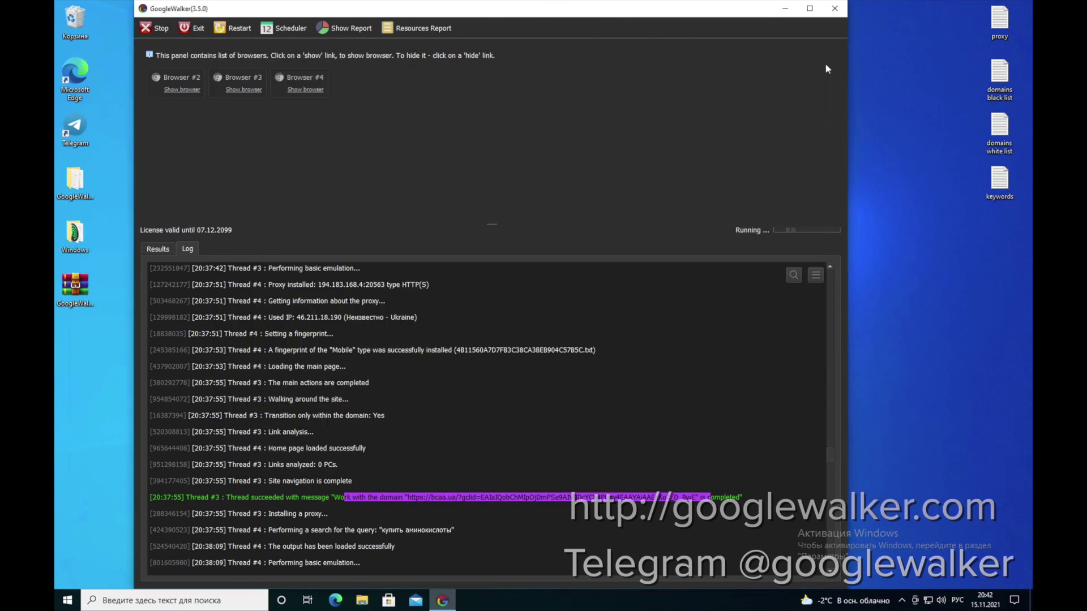
Display the script report, enlarge its window to the left and downward to read the messages, and close it
{"action": "left_click", "coordinate": [342, 29]}
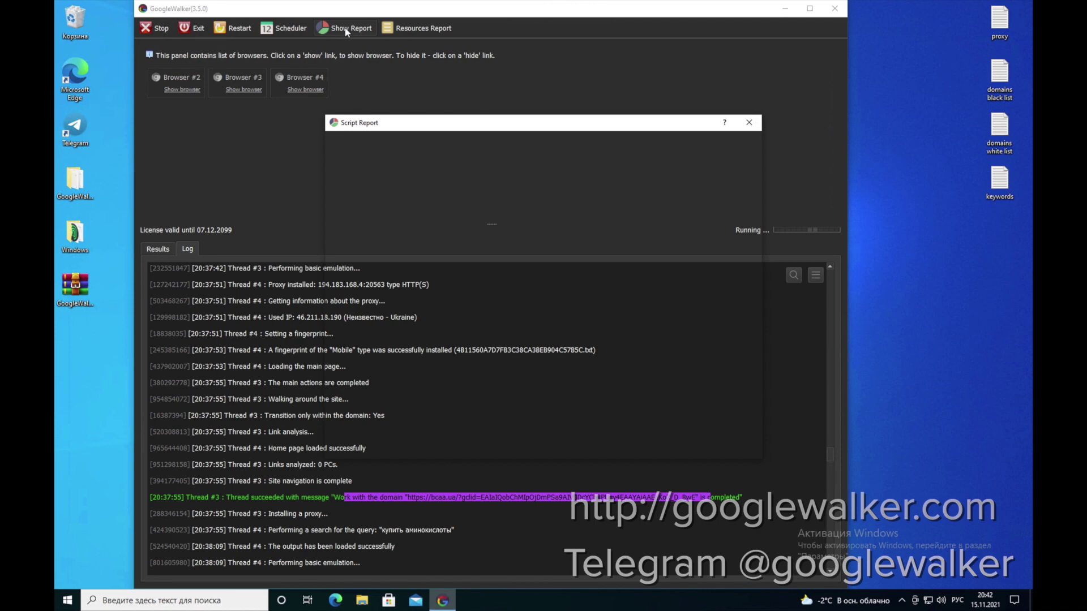
{"action": "left_click_drag", "start_coordinate": [325, 258], "coordinate": [155, 248]}
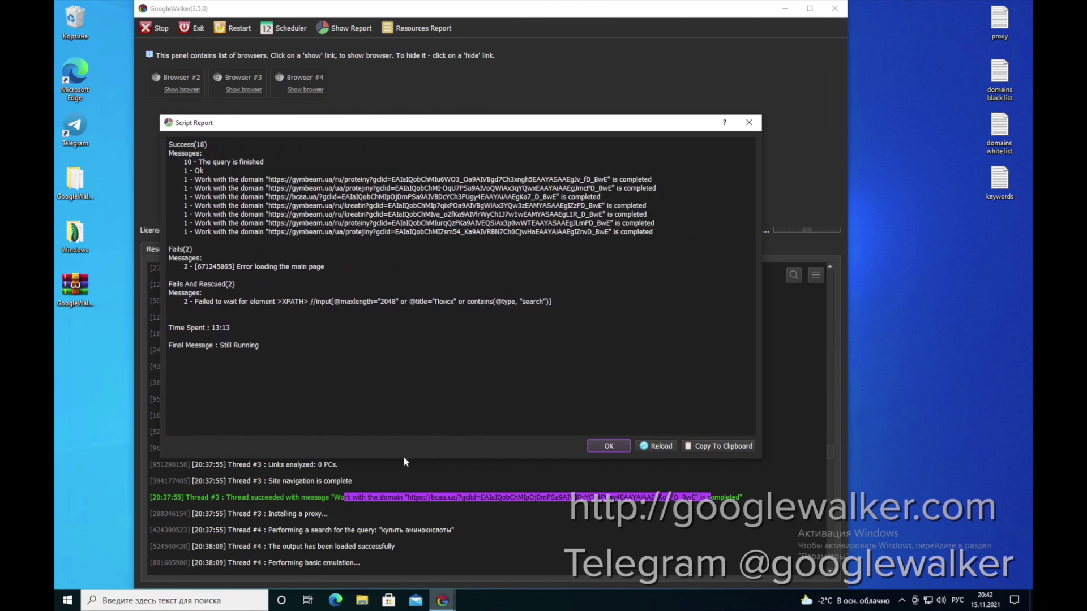
{"action": "left_click_drag", "start_coordinate": [403, 458], "coordinate": [403, 525]}
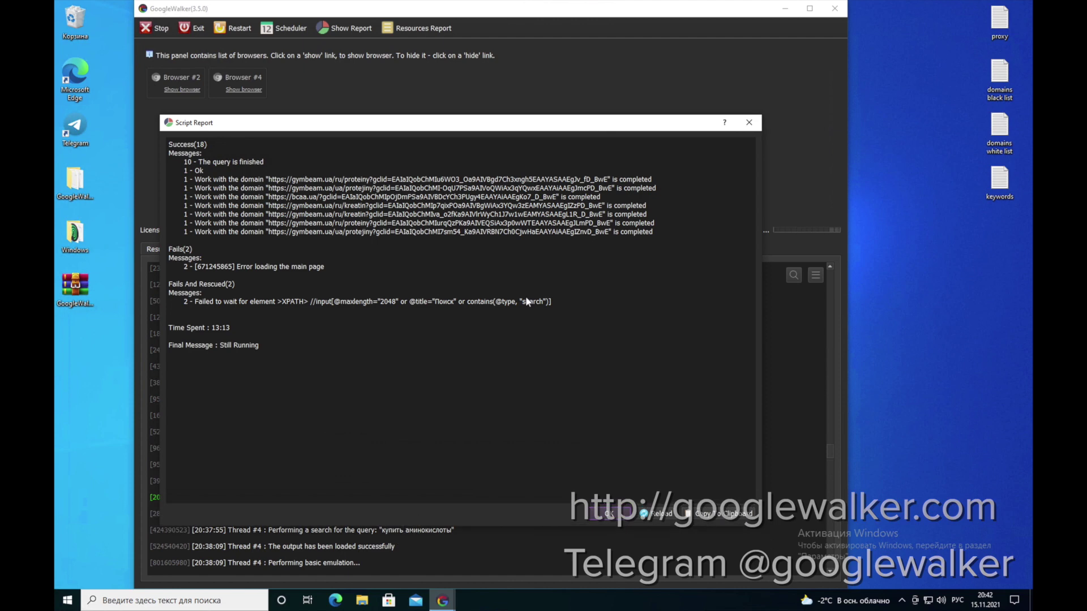
{"action": "left_click", "coordinate": [608, 514]}
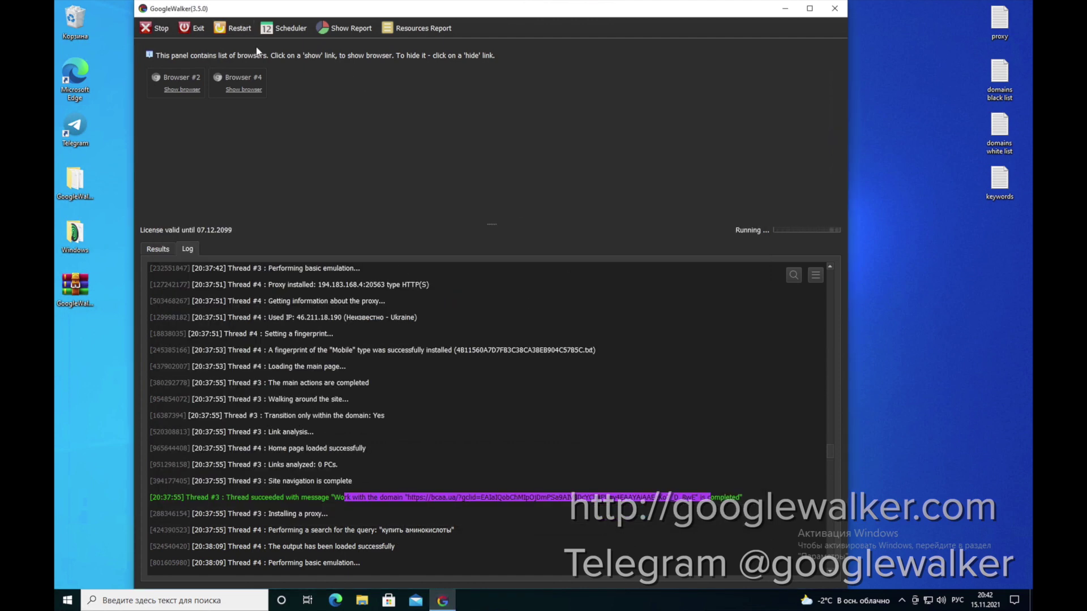
Bring up the stop options, dismiss them without stopping the run, and restart the program
{"action": "left_click", "coordinate": [164, 26]}
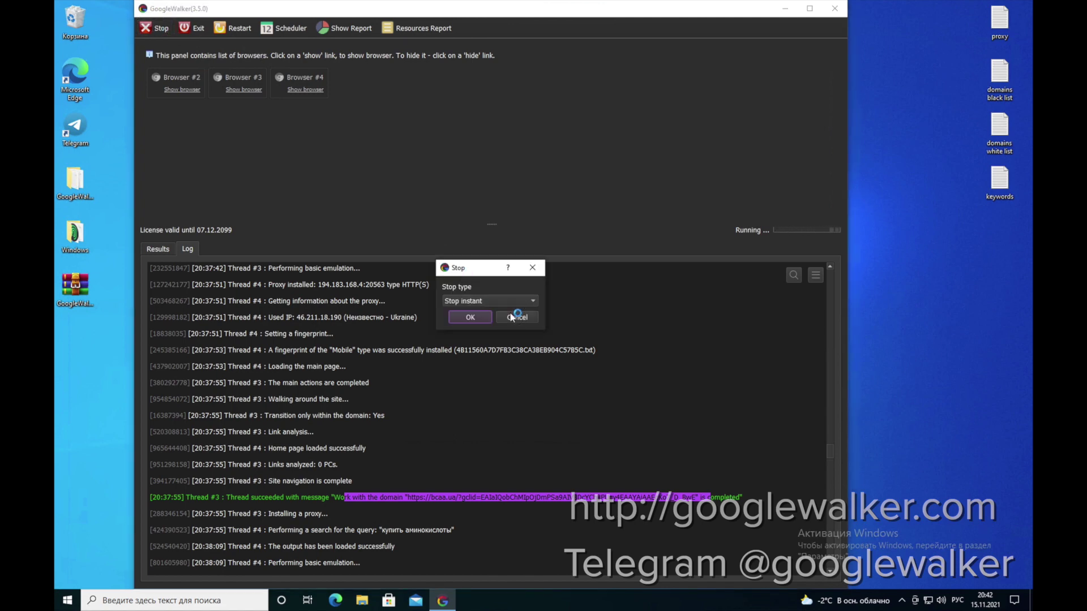
{"action": "left_click", "coordinate": [512, 318]}
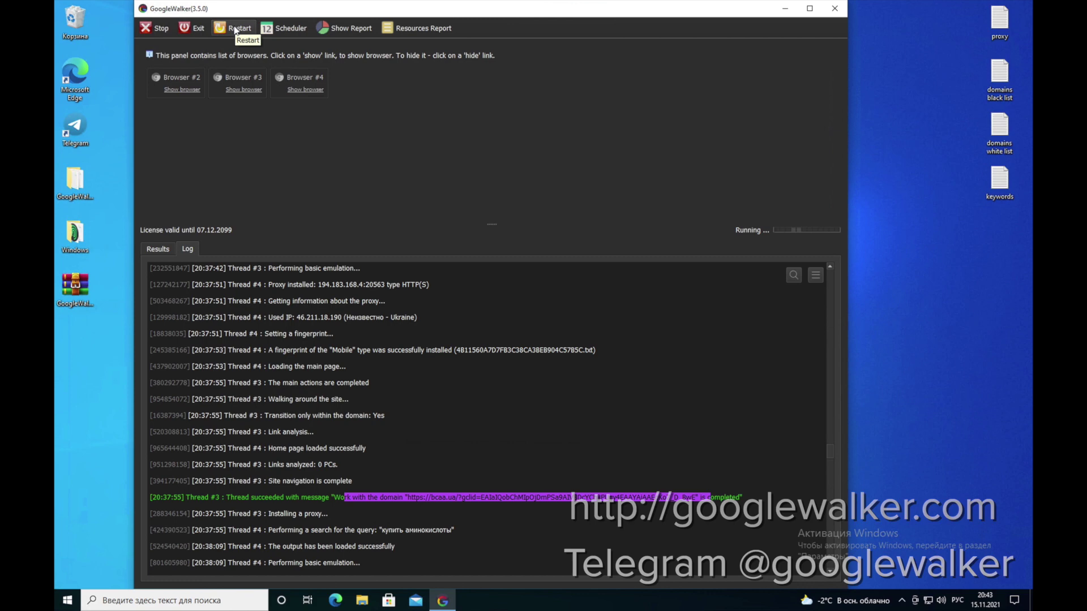
{"action": "left_click", "coordinate": [235, 29]}
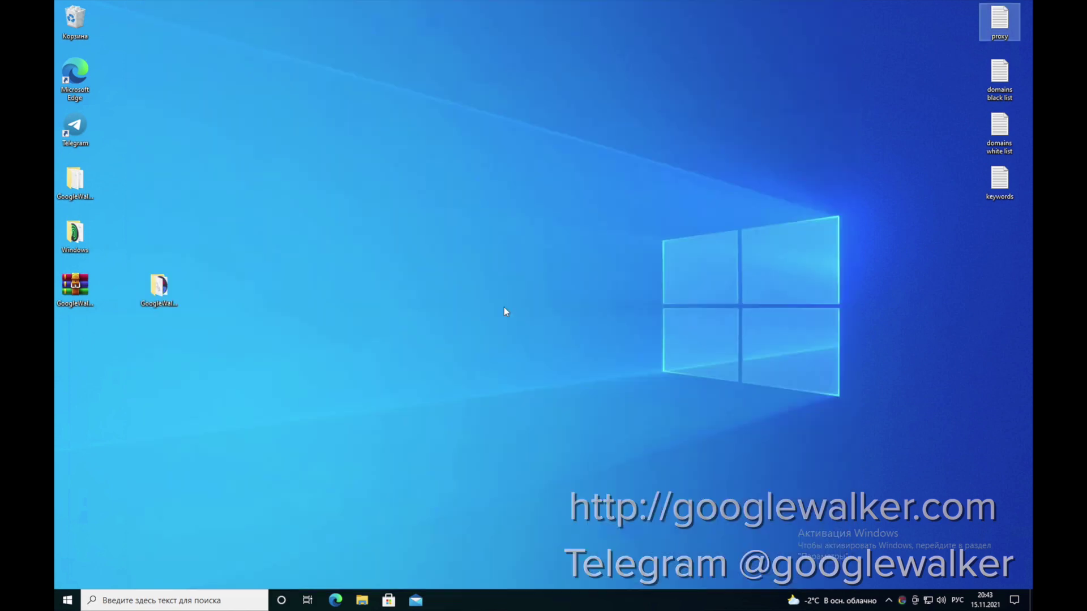